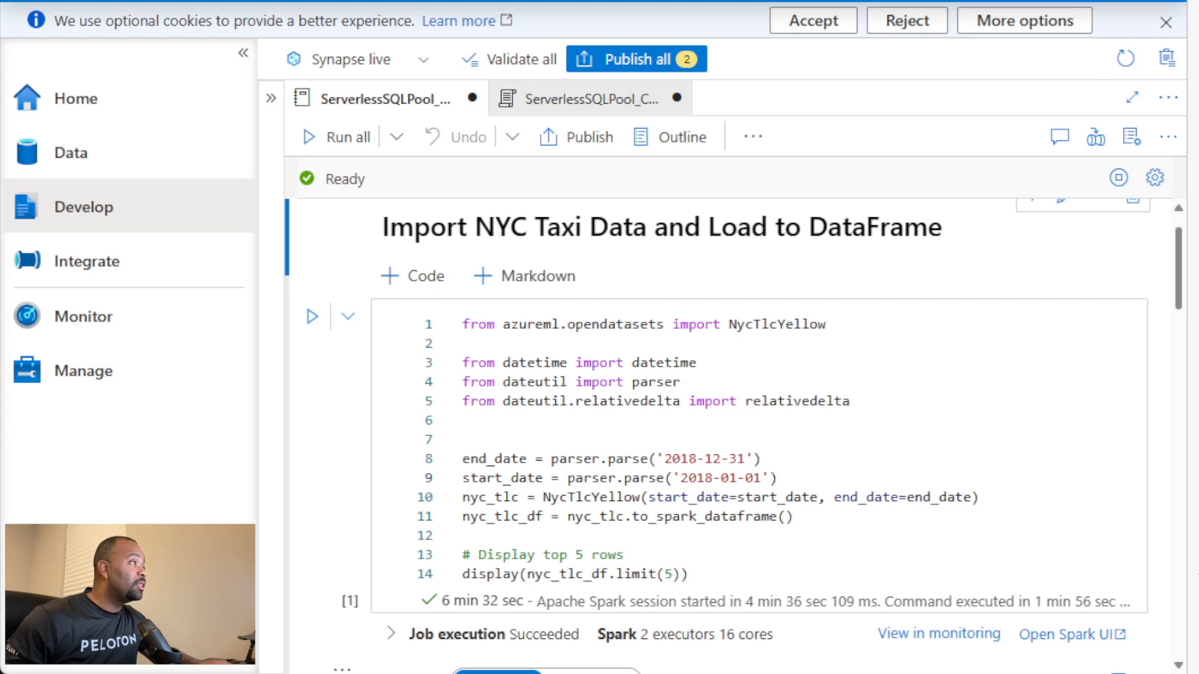
# Step: Review the notebook cell that imports the NYC taxi data into a DataFrame and its five-row output table
pyautogui.scroll(-1, 734, 437)
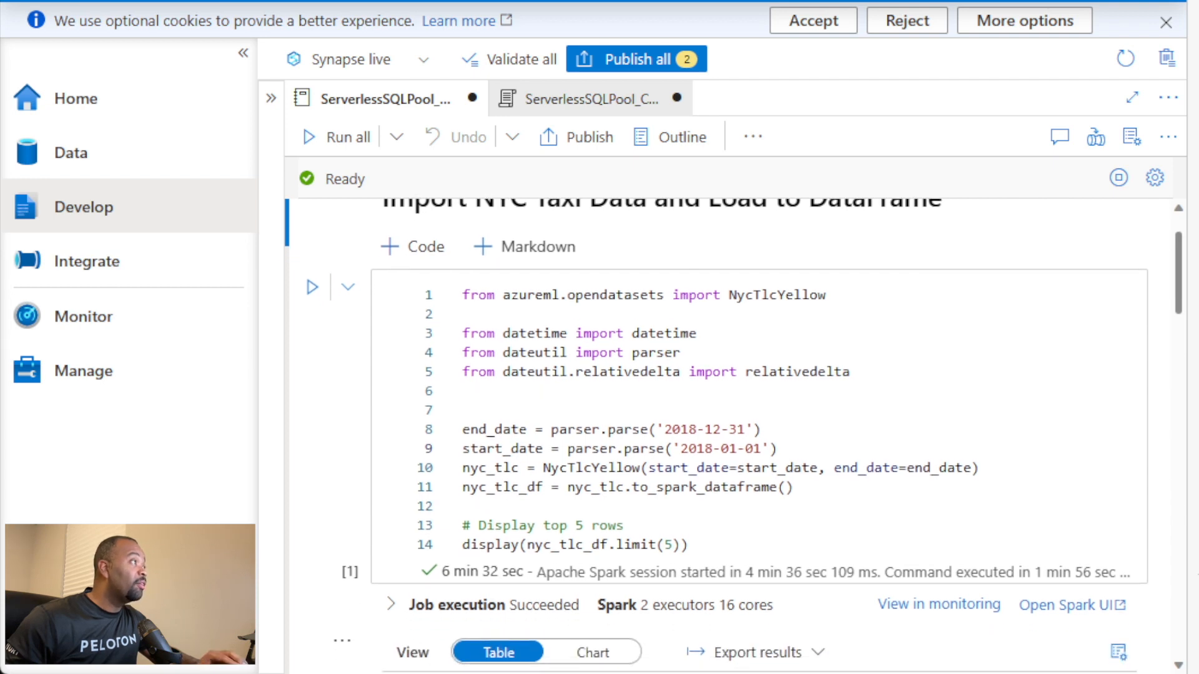
pyautogui.scroll(-2, 716, 435)
pyautogui.scroll(-4, 716, 435)
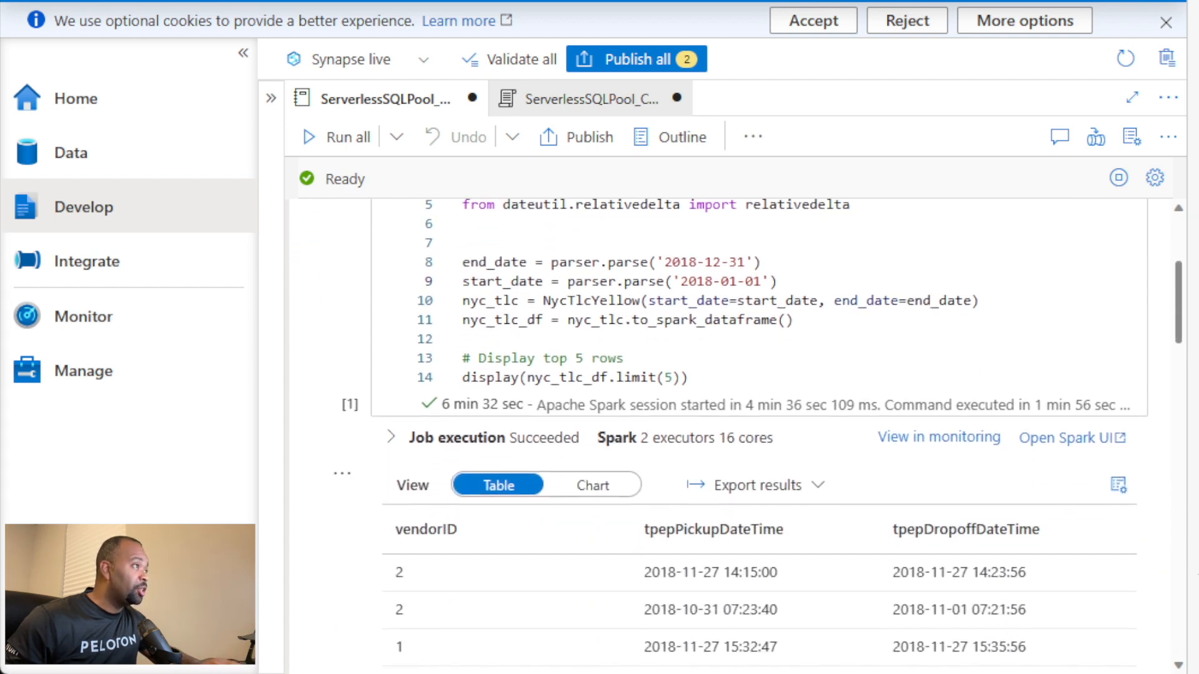
pyautogui.scroll(-4, 760, 434)
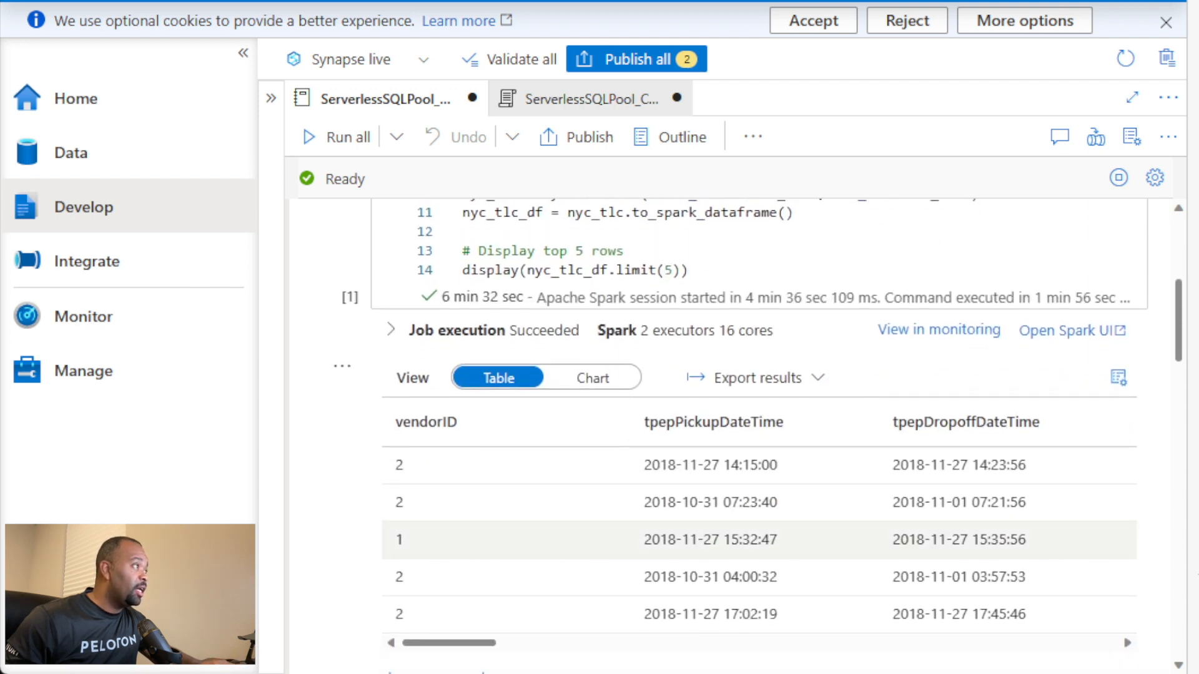
pyautogui.moveTo(493, 643); pyautogui.dragTo(452, 667)
pyautogui.scroll(-3, 621, 368)
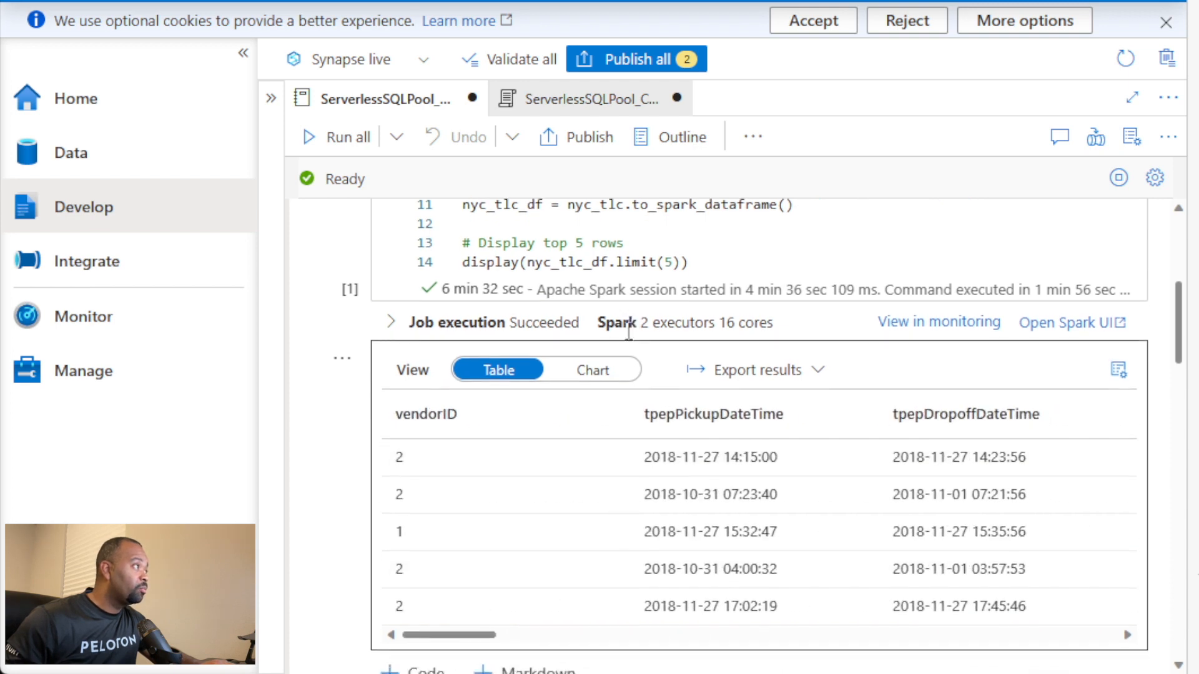
# Step: Examine the notebook cells that build the Data Lake Gen2 storage path, define the output filenames, and write the Parquet and CSV data
pyautogui.scroll(-4, 634, 403)
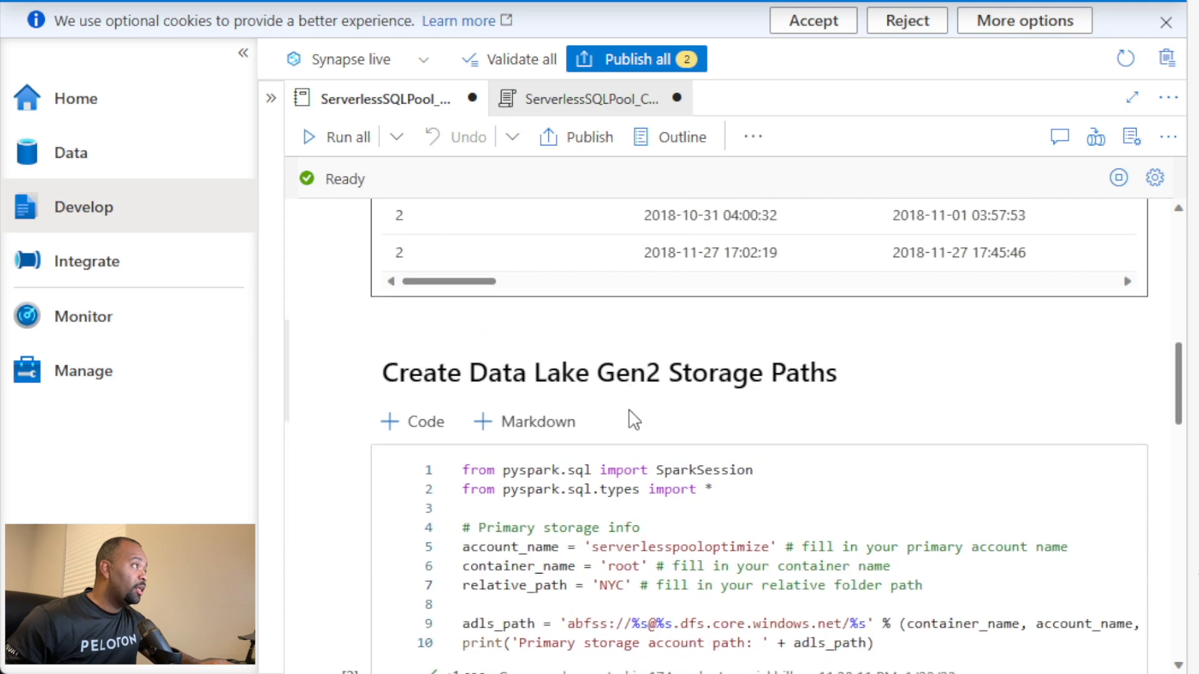
pyautogui.scroll(-1, 629, 413)
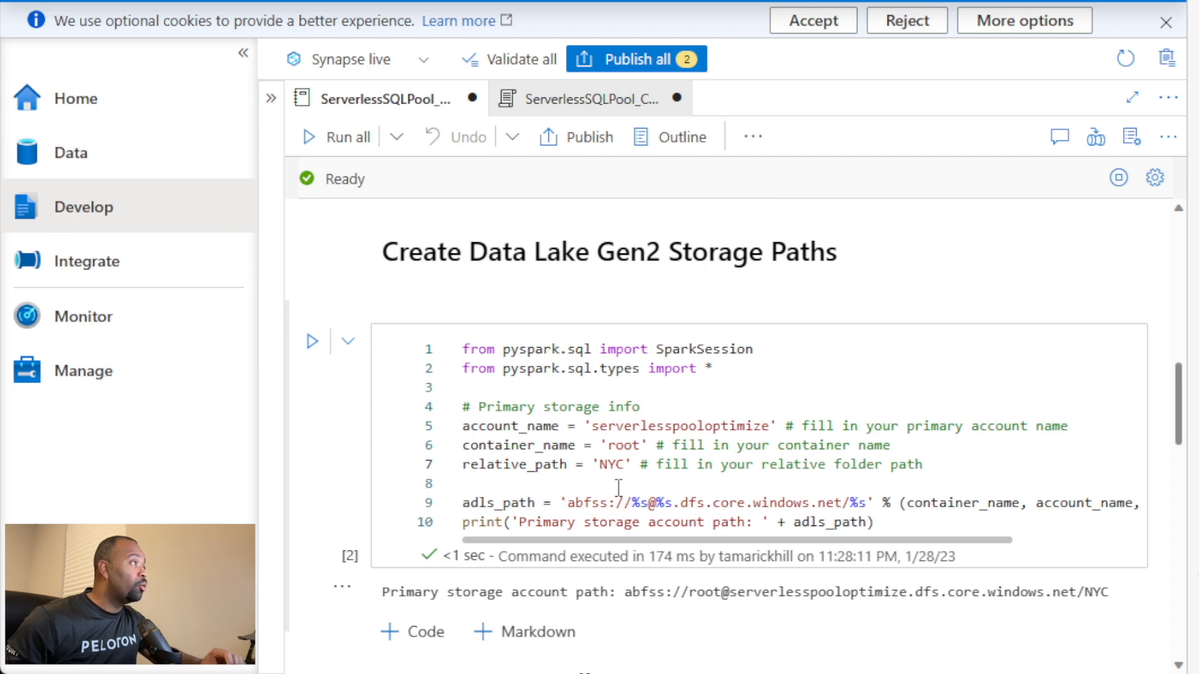
pyautogui.scroll(-5, 629, 441)
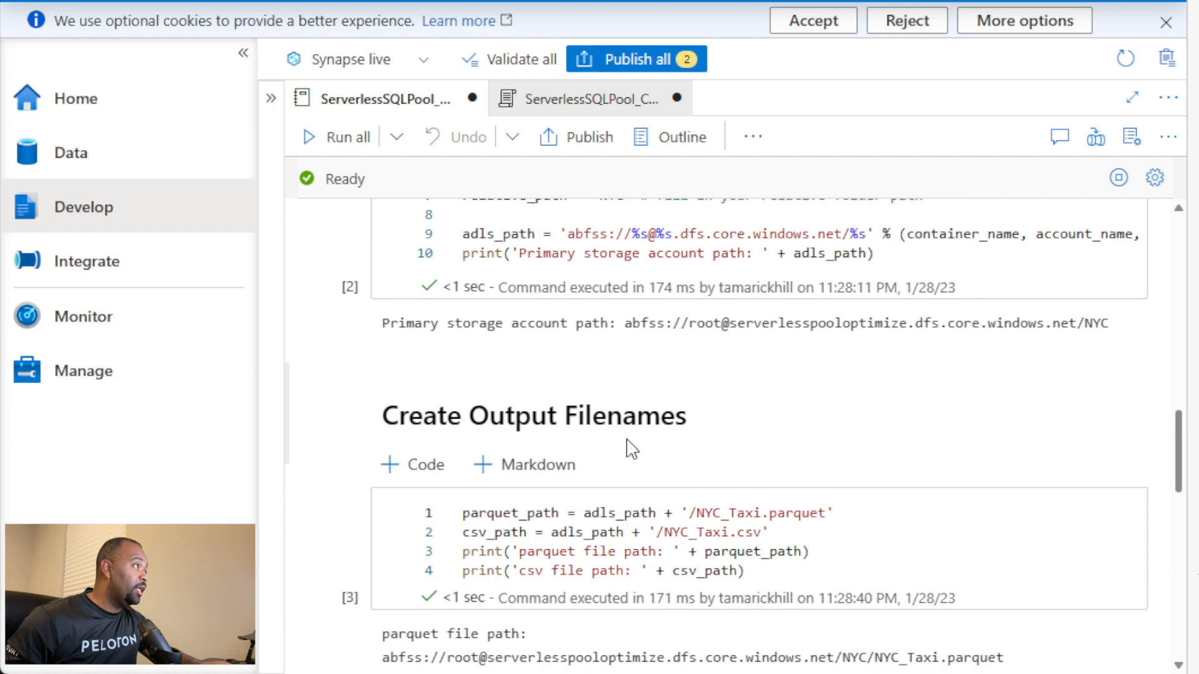
pyautogui.scroll(-1, 630, 449)
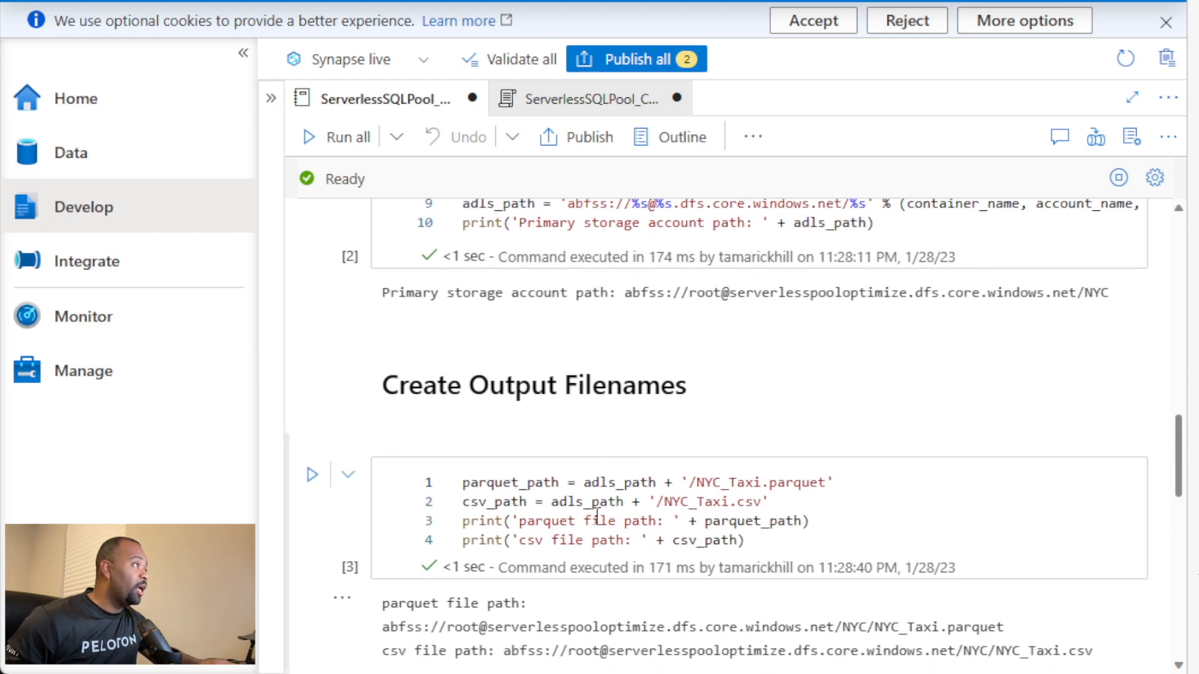
pyautogui.scroll(-3, 602, 518)
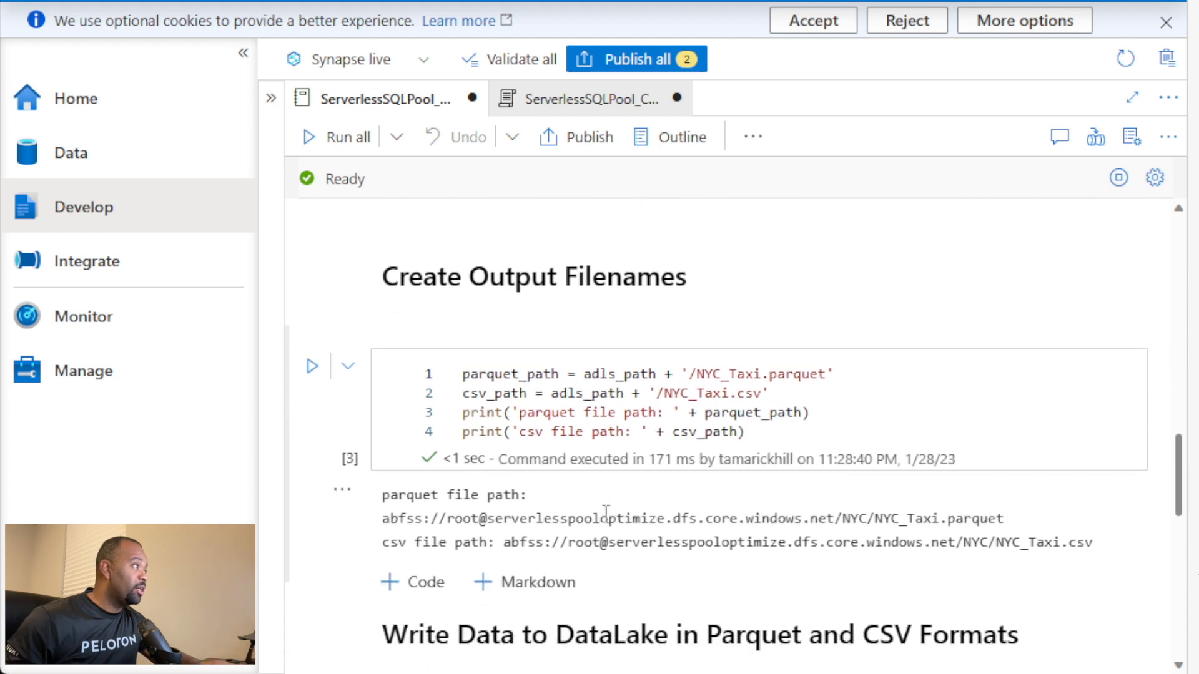
pyautogui.scroll(-3, 608, 507)
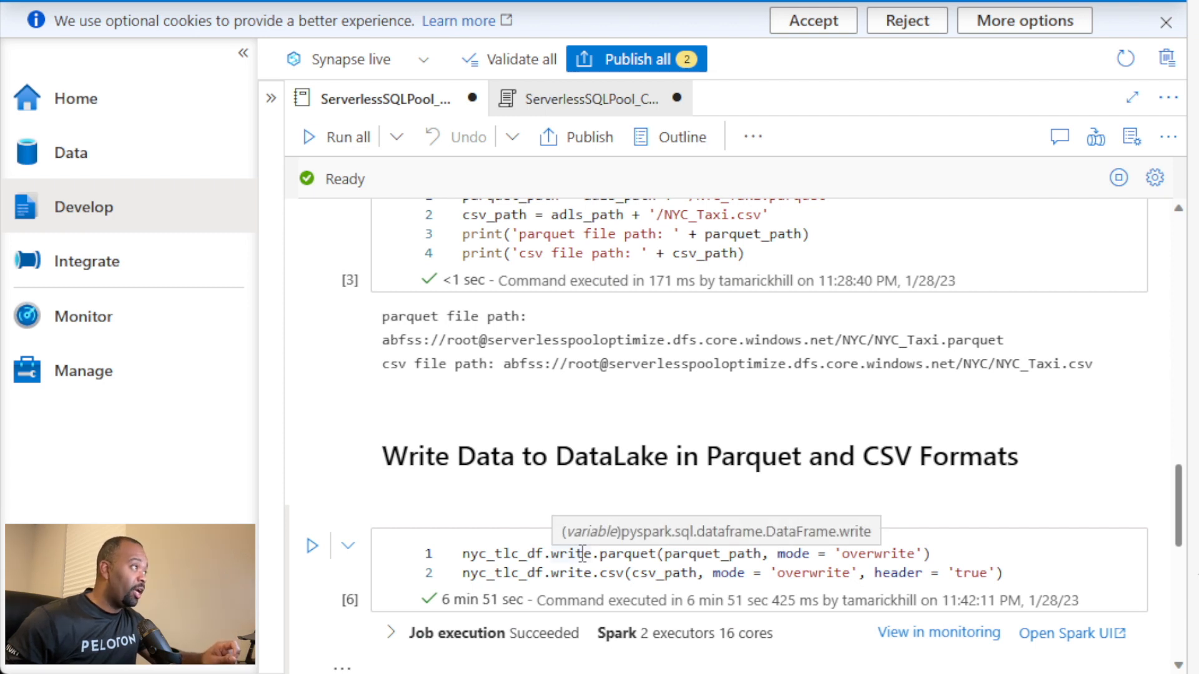
pyautogui.moveTo(554, 499)
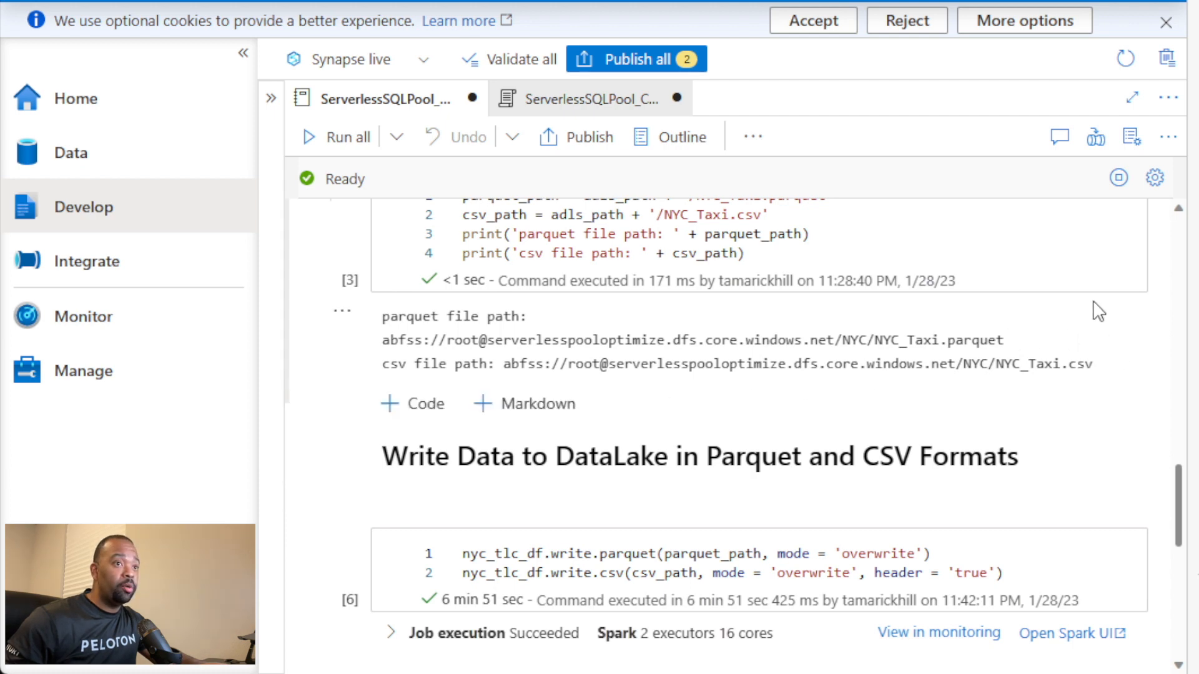
# Step: Switch to Azure Storage Explorer, calculate statistics for the NYC_Taxi.csv folder, and open that folder to view its files
pyautogui.hotkey('alt', 'Tab')
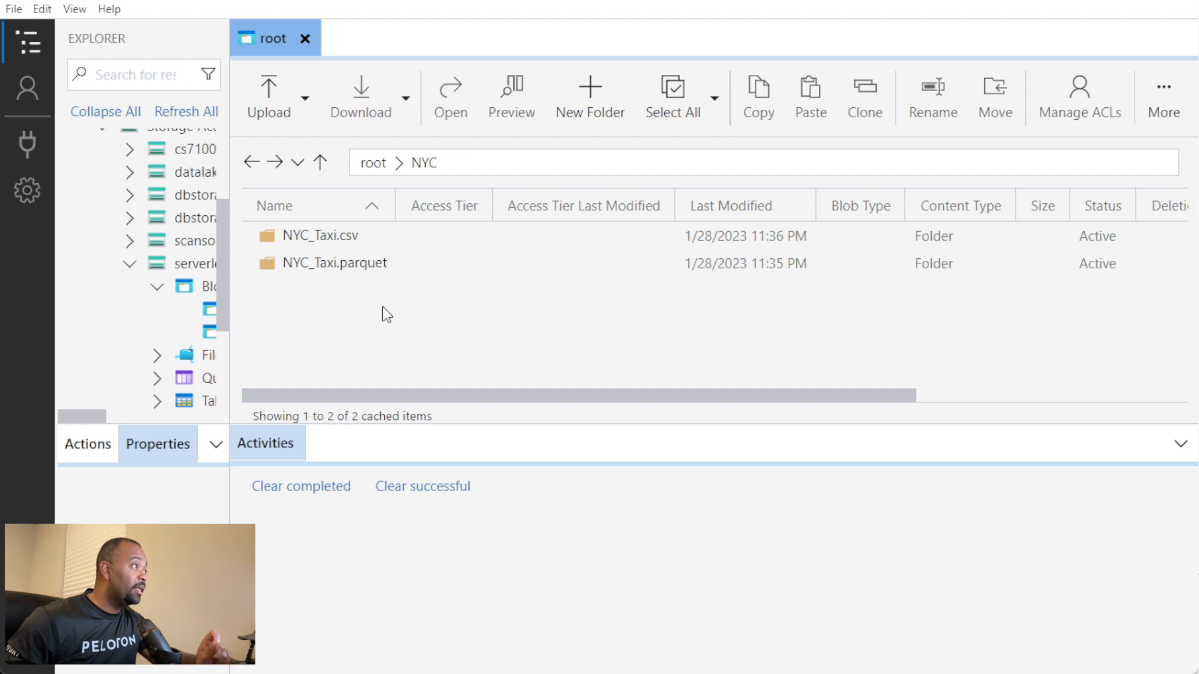
pyautogui.click(348, 237)
pyautogui.doubleClick(349, 237)
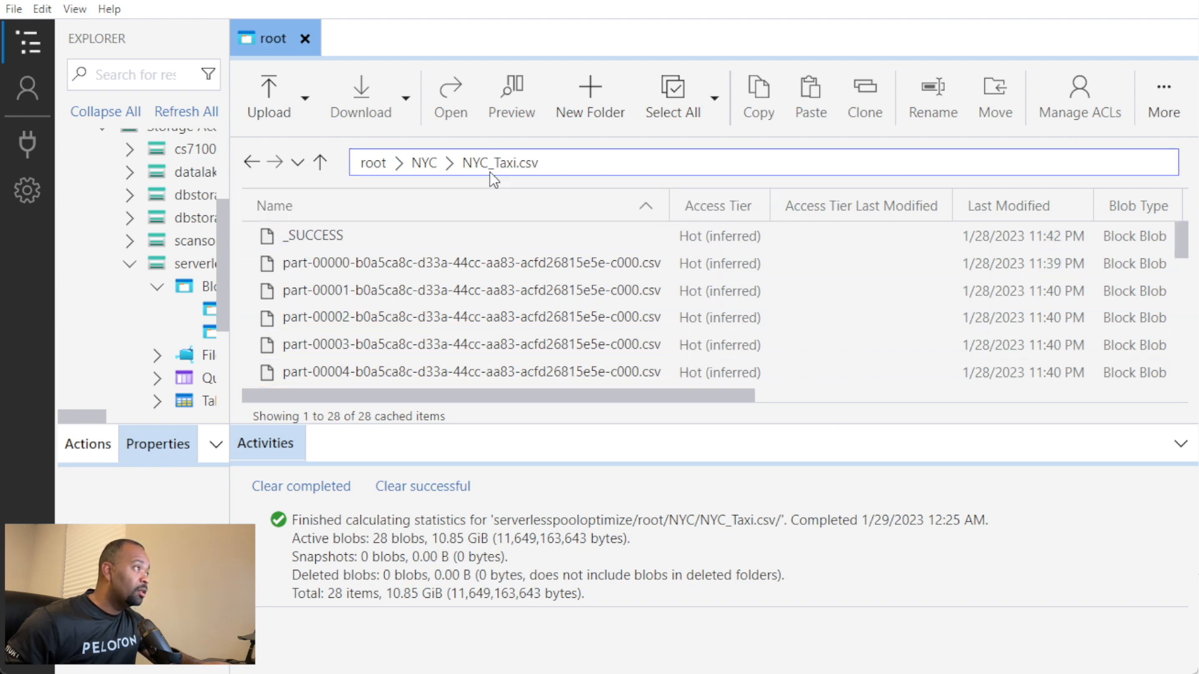
# Step: Return to the NYC folder and open the NYC_Taxi.parquet folder to view its files
pyautogui.click(423, 164)
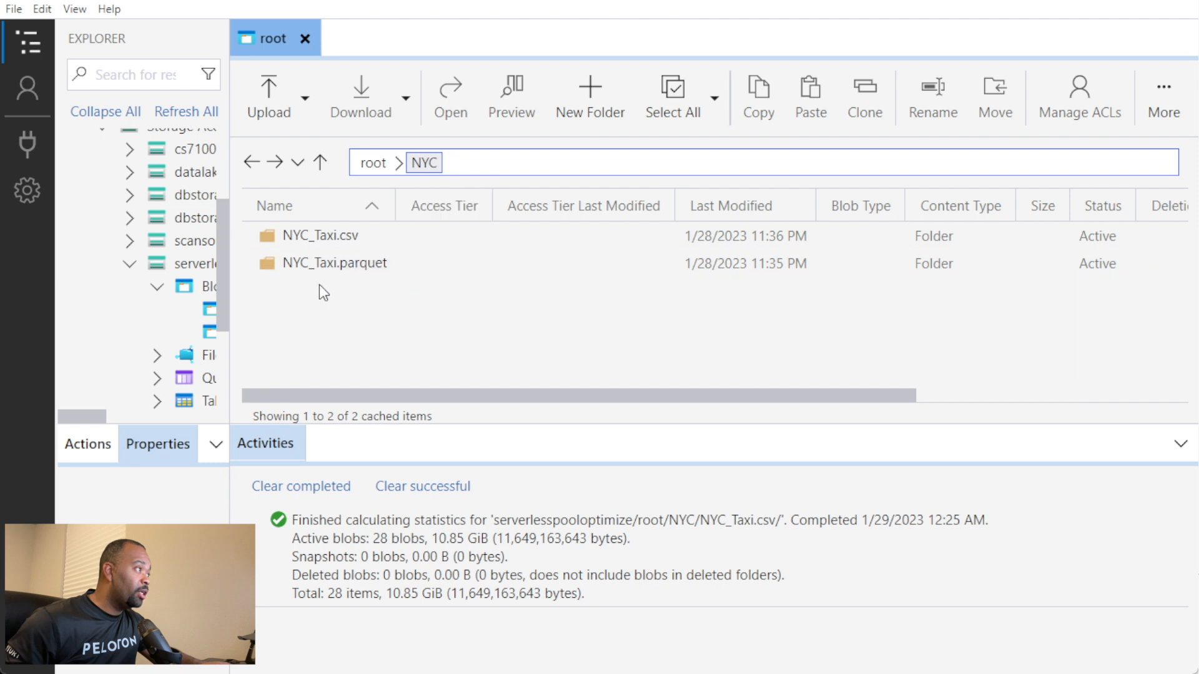
pyautogui.doubleClick(297, 265)
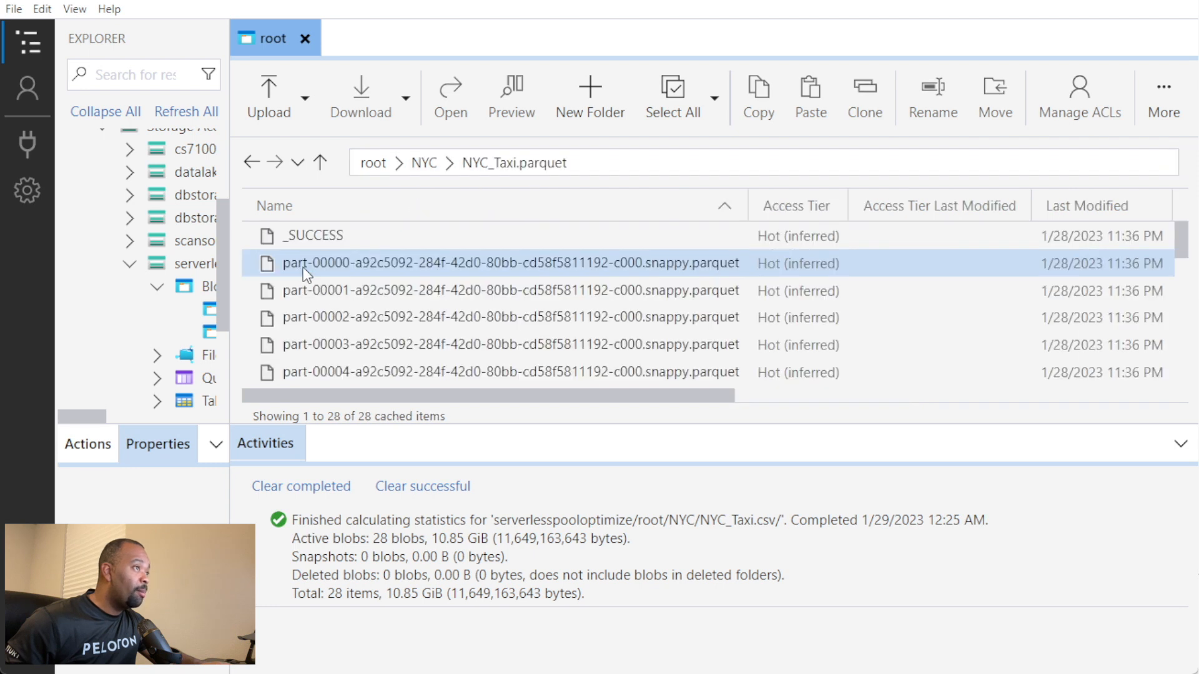
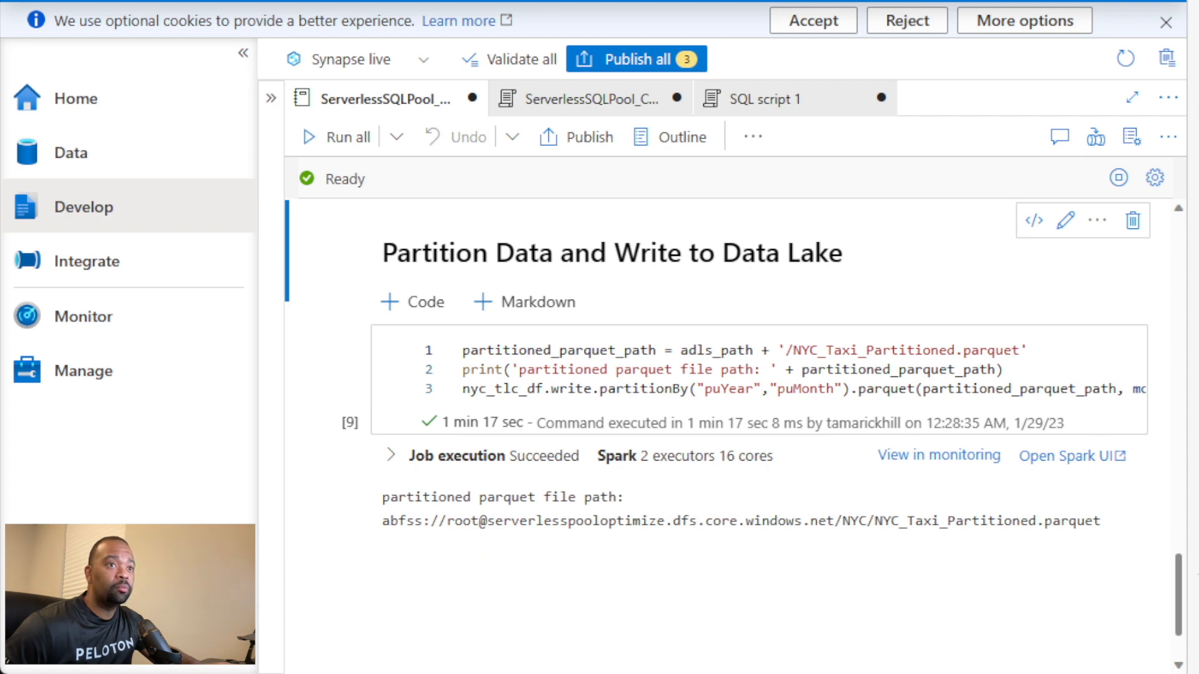
# Step: Switch to Azure Storage Explorer and open the NYC_Taxi.parquet folder to look through its part files
pyautogui.hotkey('alt', 'Tab')
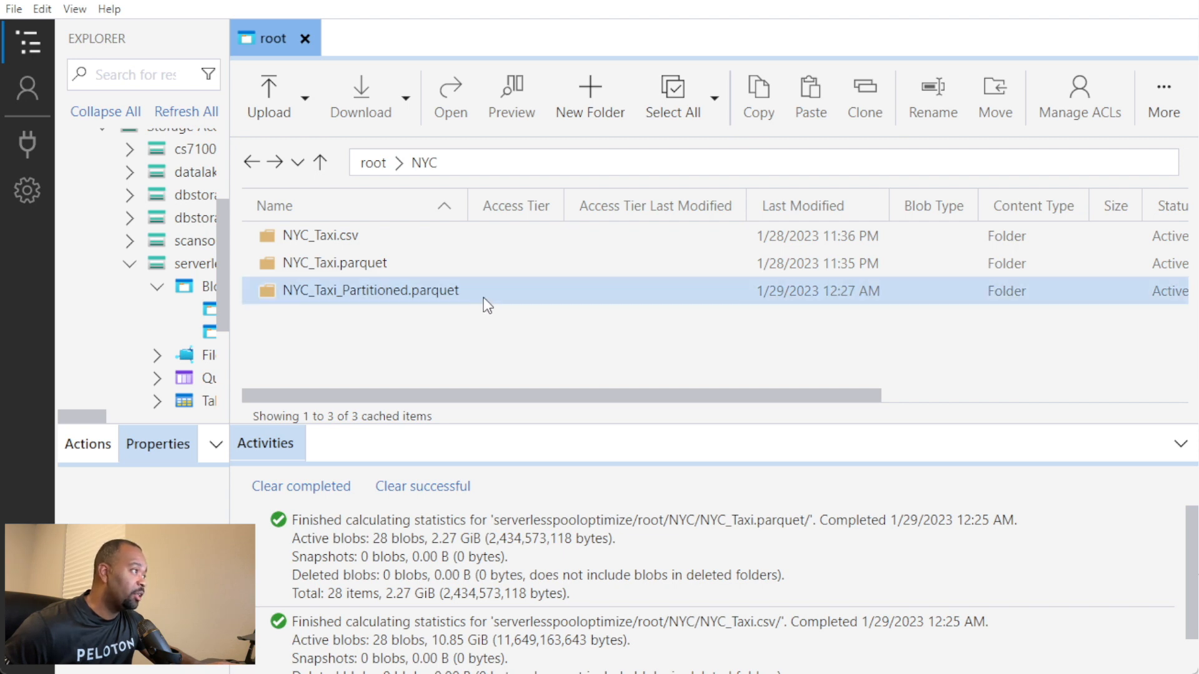
pyautogui.doubleClick(337, 263)
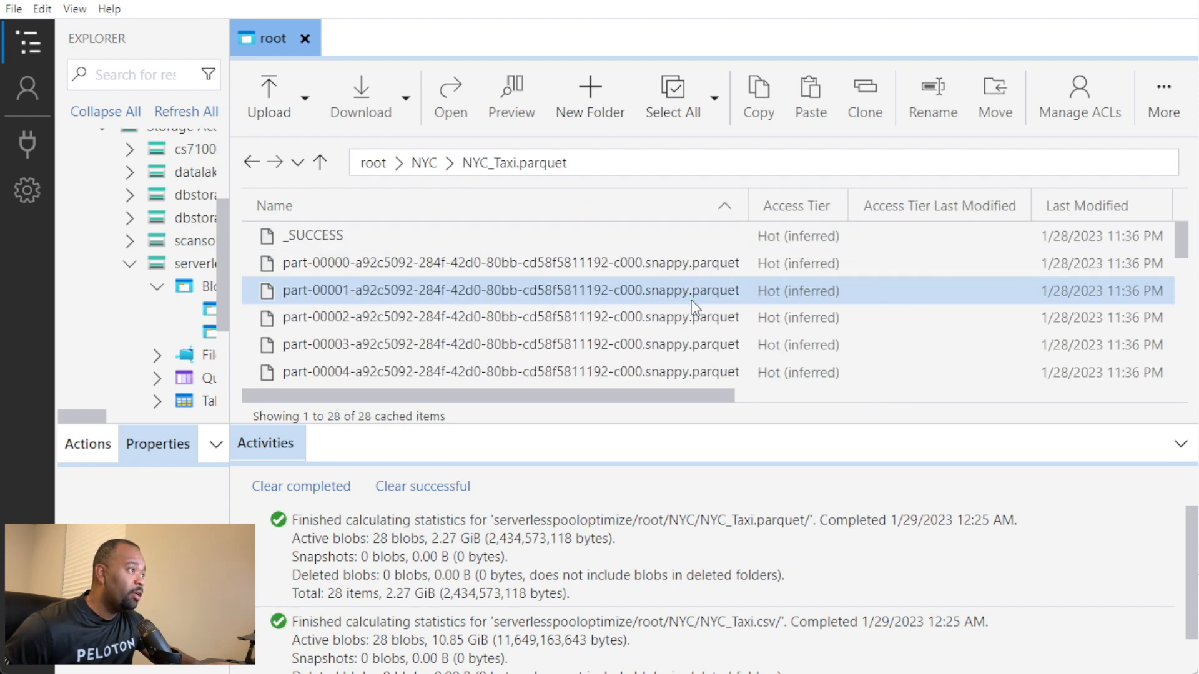
pyautogui.scroll(-4, 691, 300)
pyautogui.scroll(-5, 692, 302)
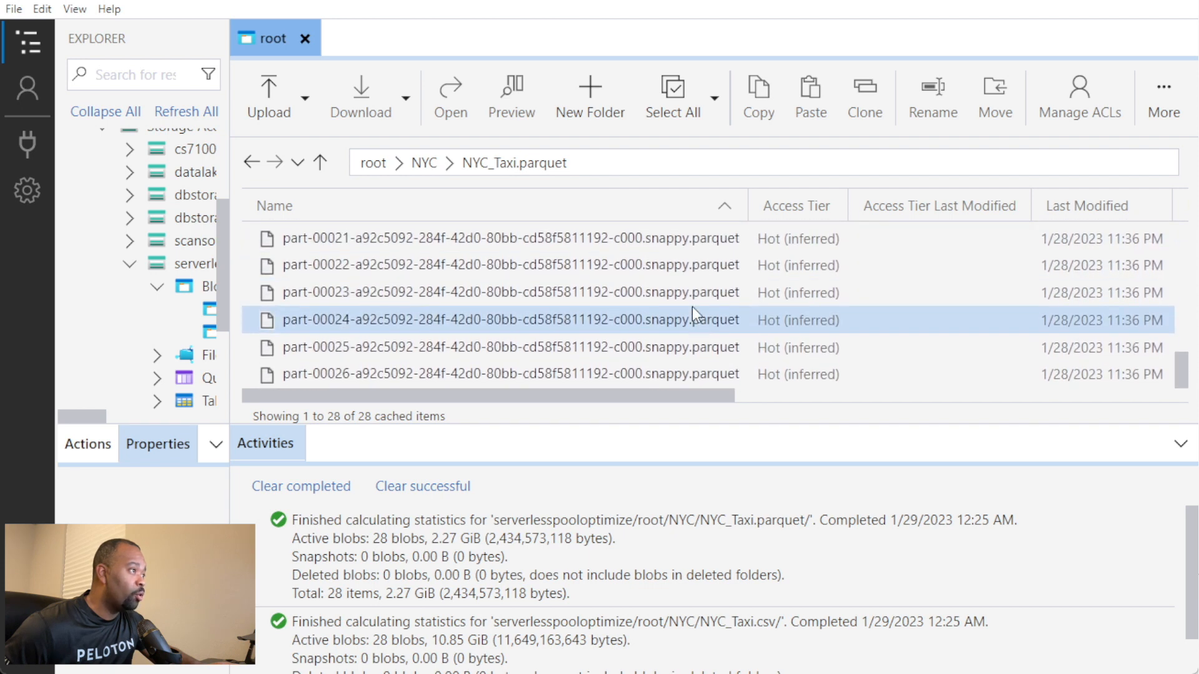
pyautogui.scroll(7, 693, 303)
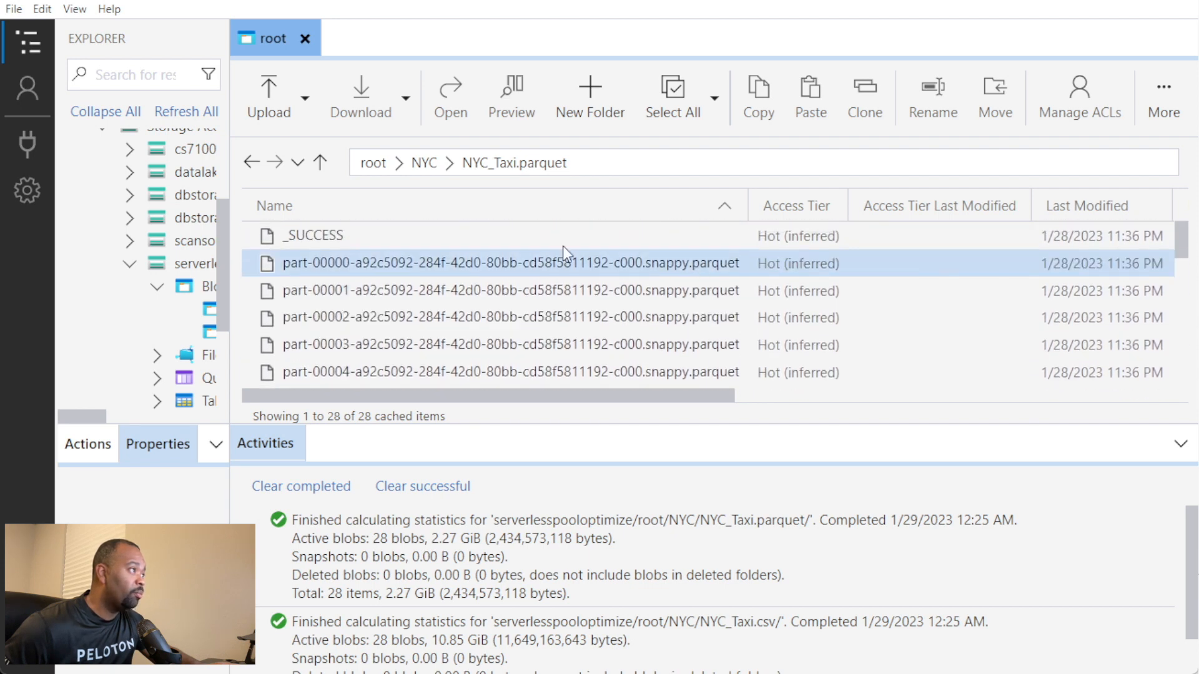
# Step: Return to the NYC folder and open NYC_Taxi_Partitioned.parquet down through puYear=2018 to the puMonth=10 folder
pyautogui.click(425, 164)
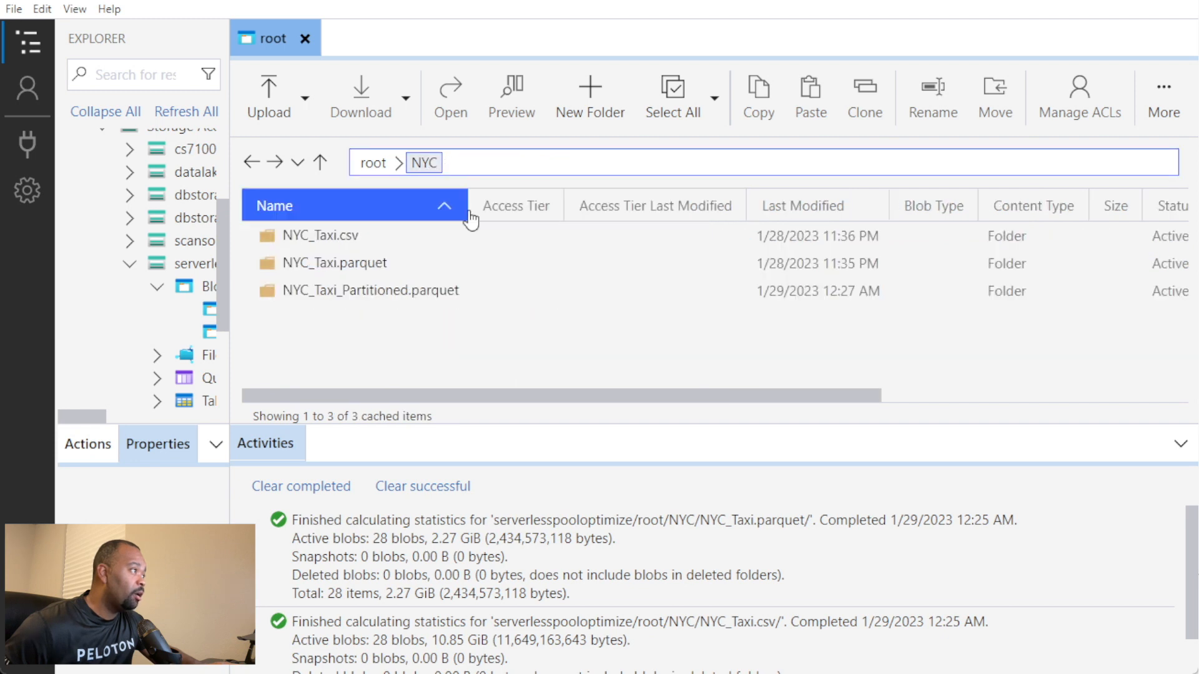
pyautogui.click(385, 292)
pyautogui.doubleClick(384, 289)
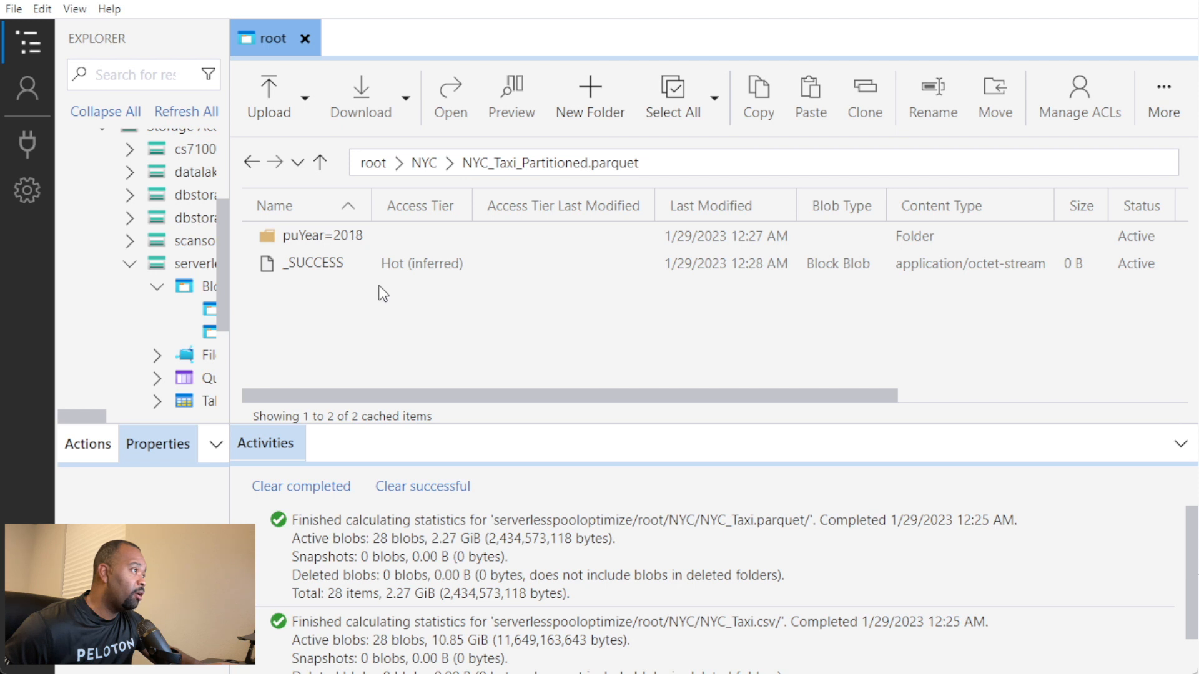
pyautogui.click(337, 248)
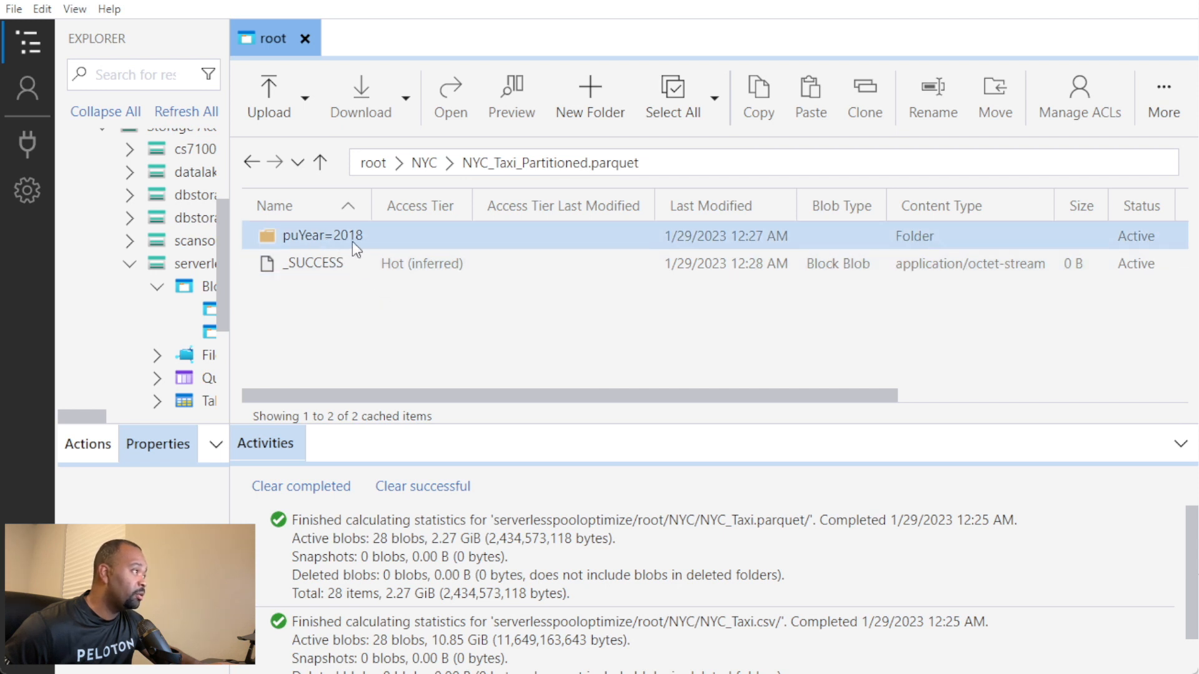
pyautogui.doubleClick(329, 233)
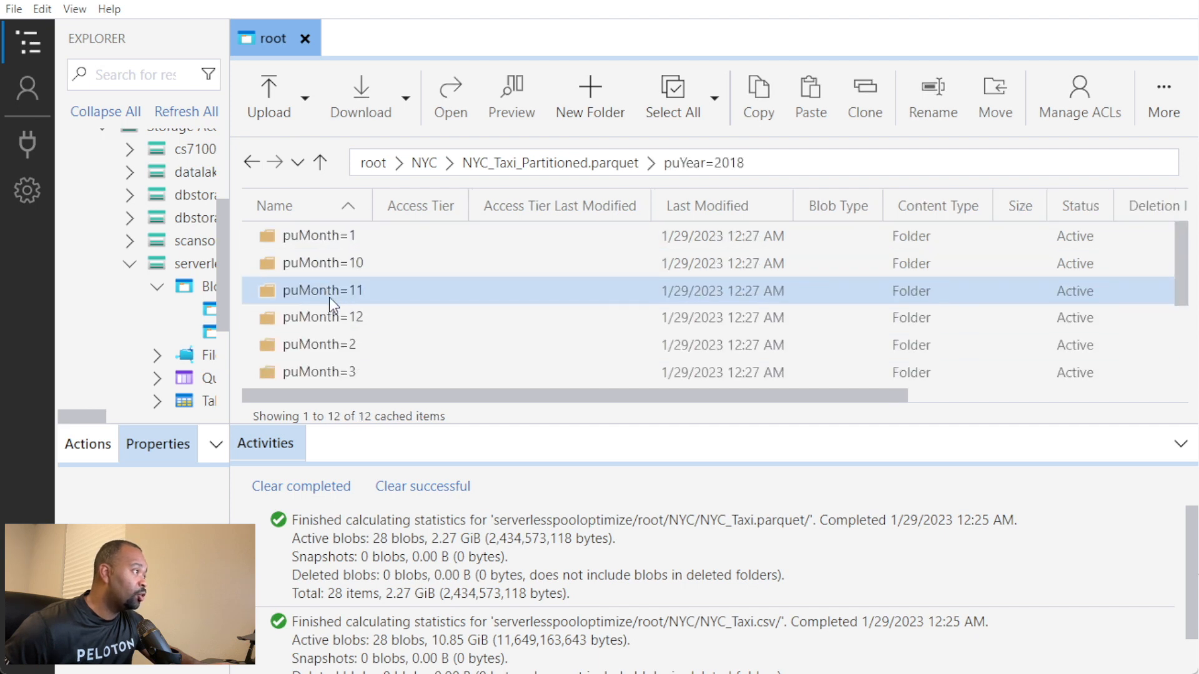
pyautogui.doubleClick(335, 264)
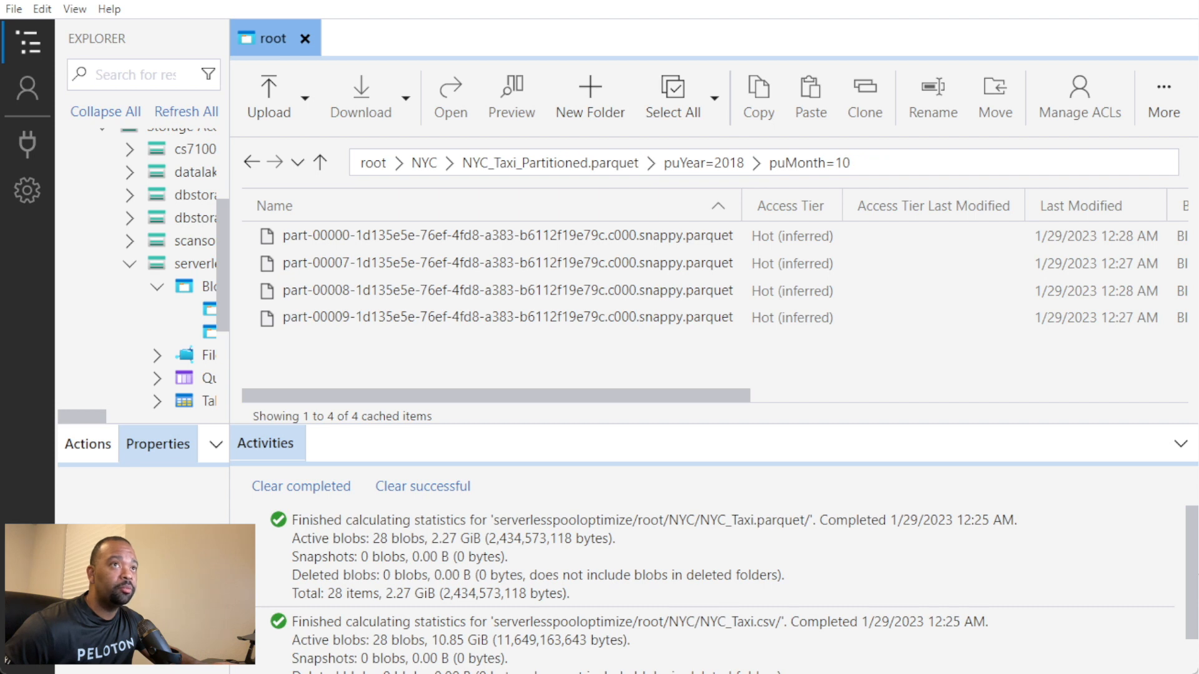
# Step: Switch back to Synapse Studio and review the full query on NYC_Taxi.parquet in the ServerlessSQLPool_CostOptimization SQL script
pyautogui.hotkey('alt', 'Tab')
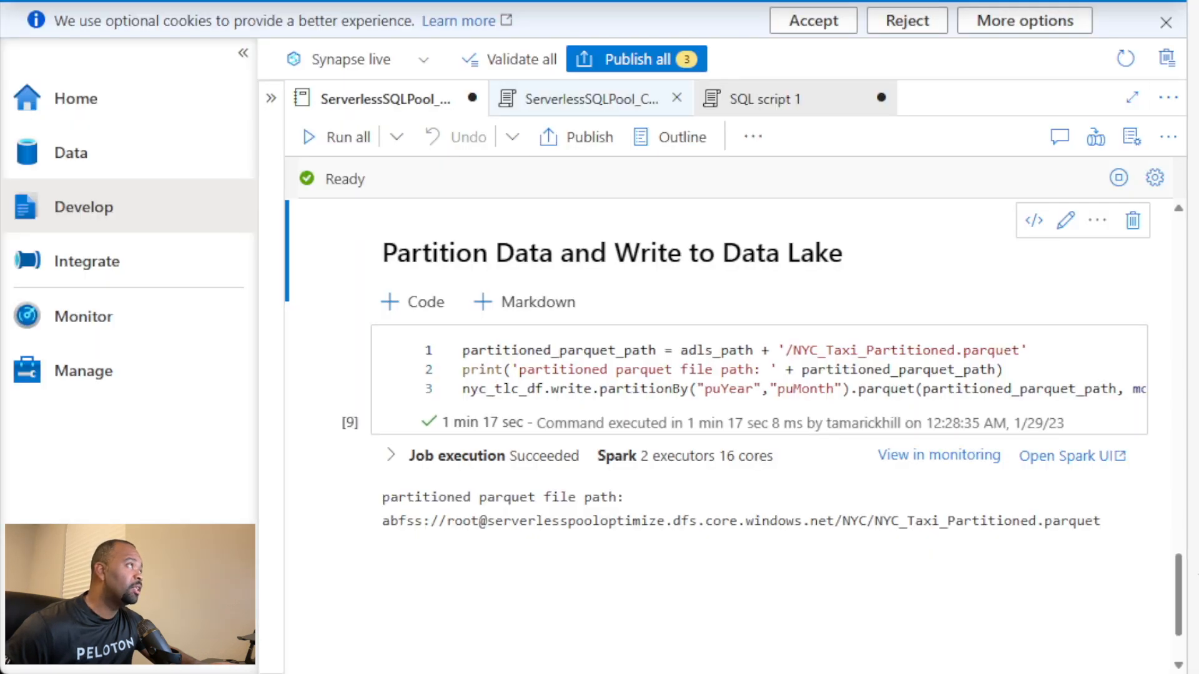
pyautogui.click(557, 103)
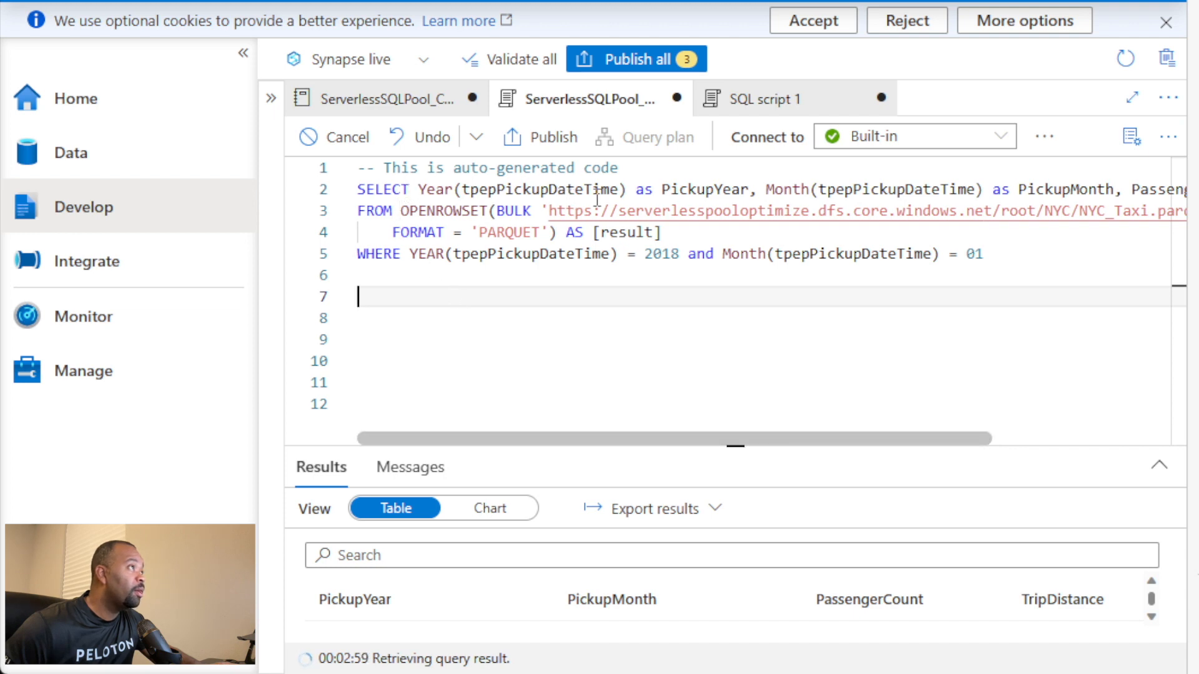
pyautogui.moveTo(783, 431); pyautogui.dragTo(1017, 442)
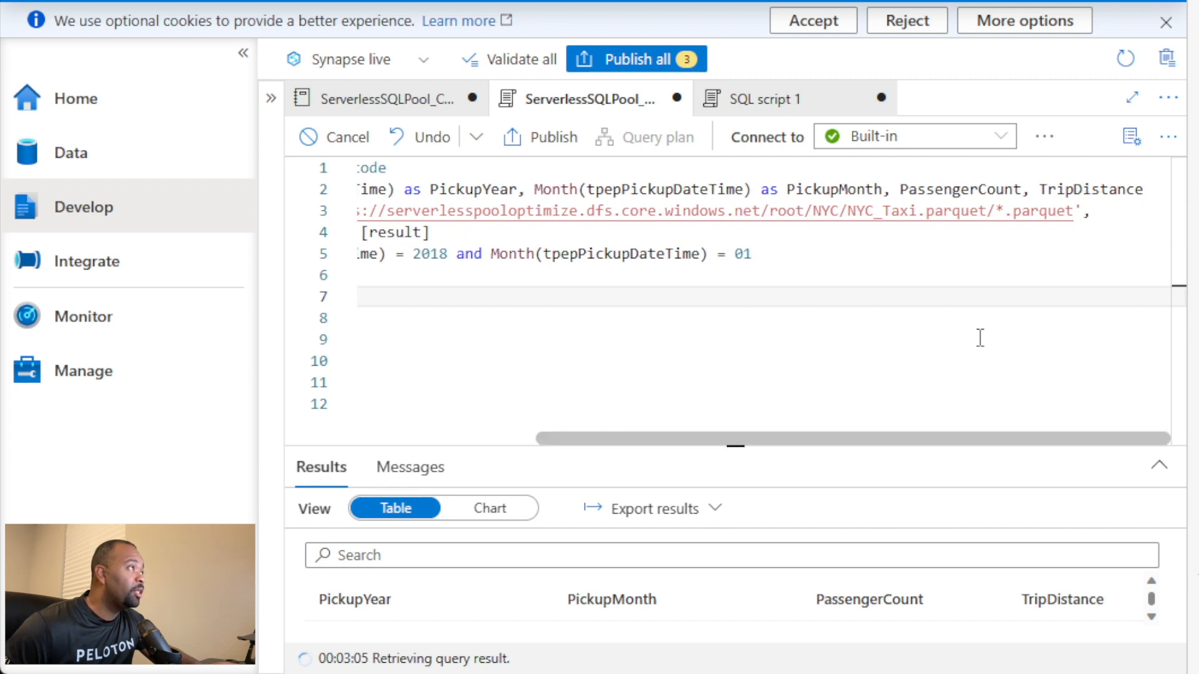
pyautogui.moveTo(872, 441); pyautogui.dragTo(628, 444)
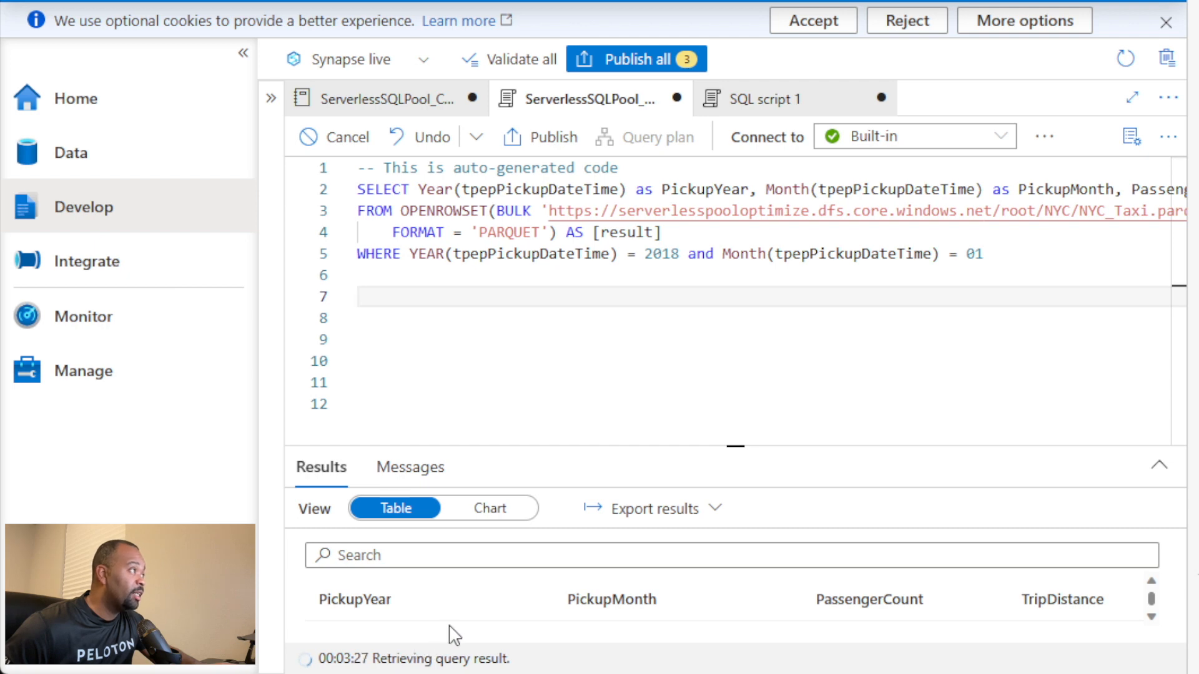
# Step: View the non-partitioned query's execution messages in an enlarged output area and check the script's result row settings in its properties
pyautogui.click(422, 480)
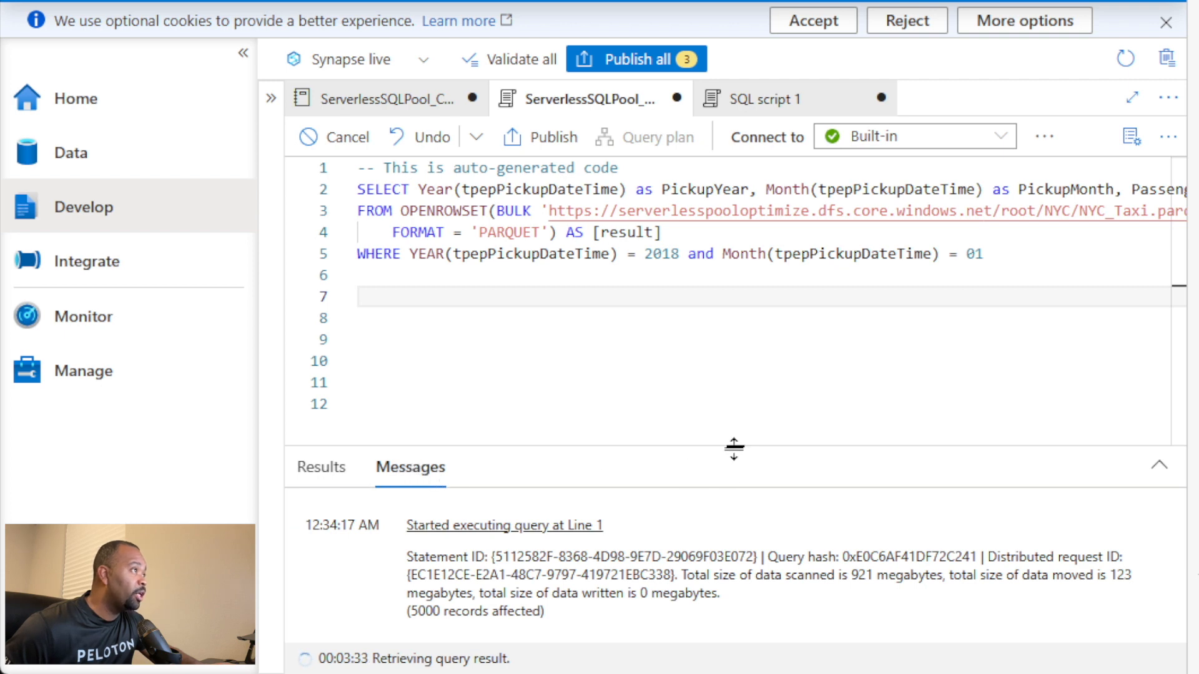
pyautogui.moveTo(735, 448); pyautogui.dragTo(734, 338)
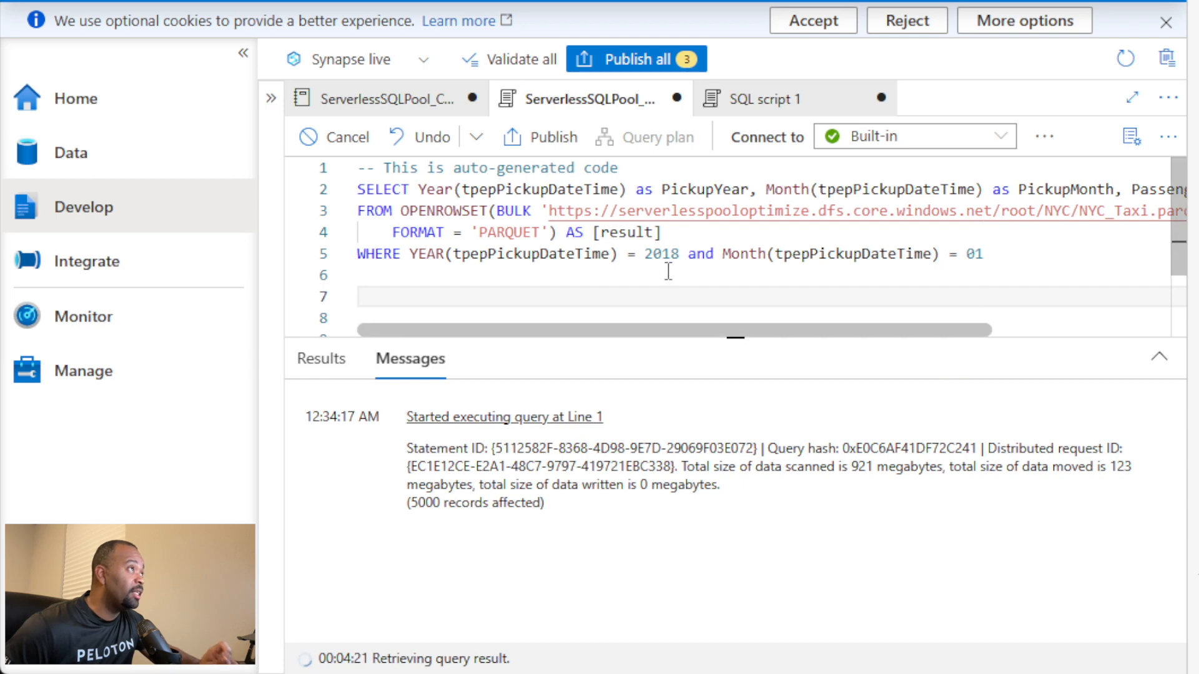
pyautogui.click(1131, 136)
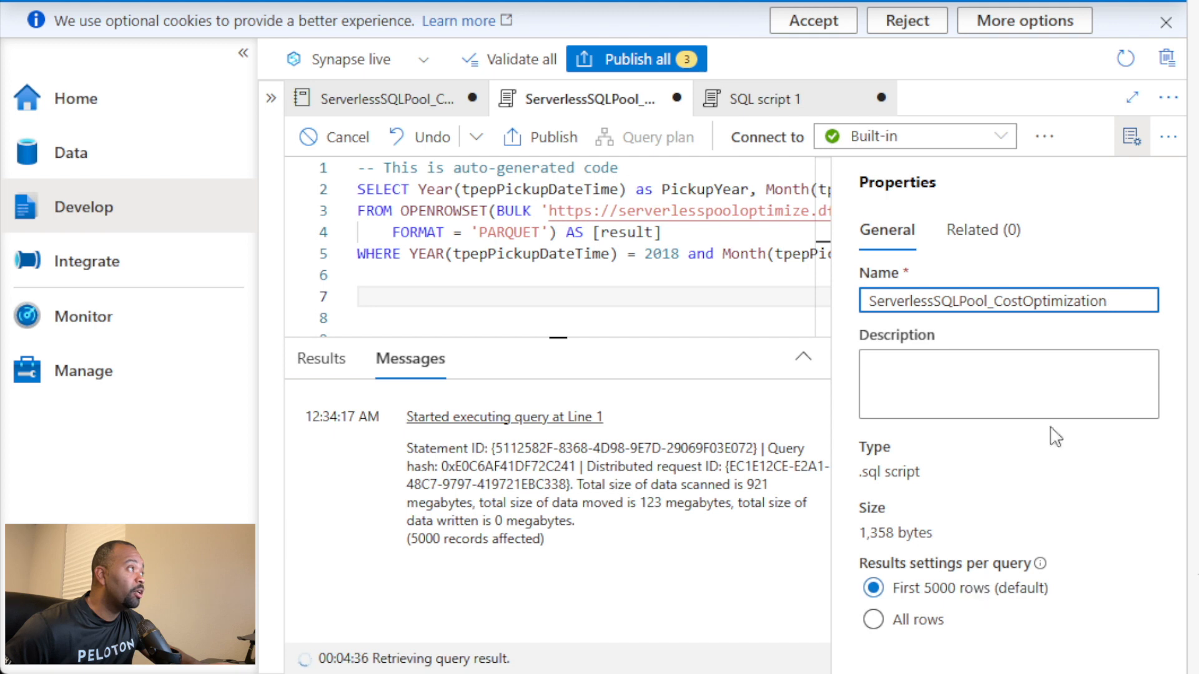
pyautogui.click(1131, 136)
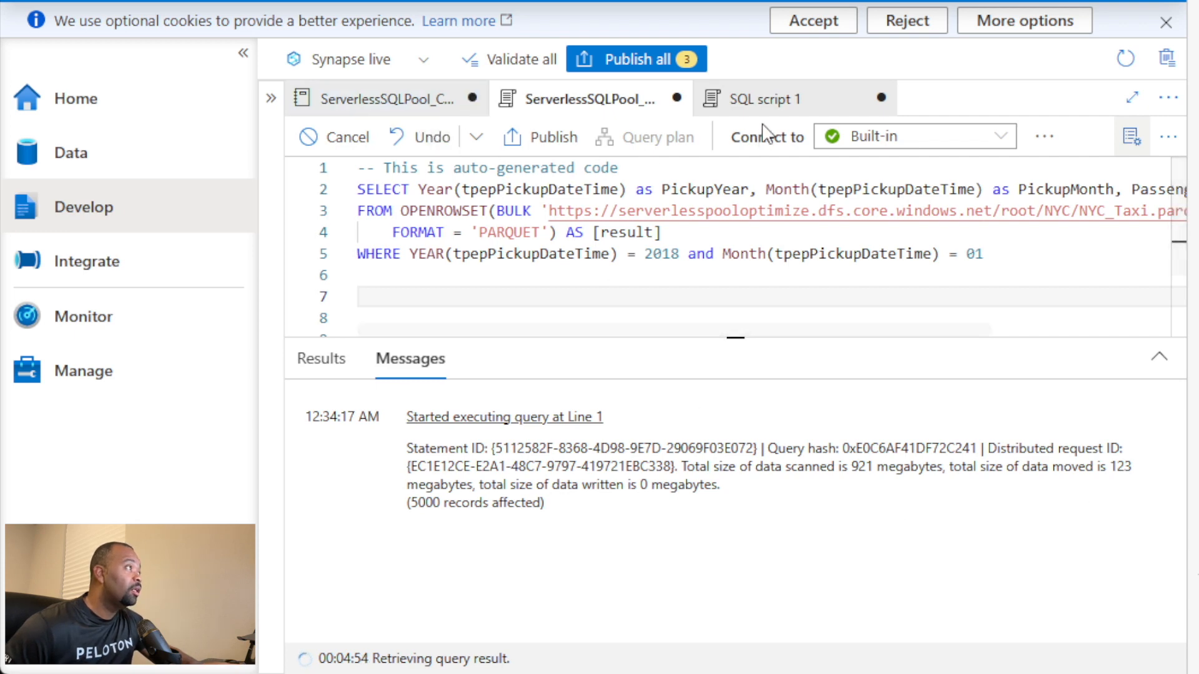
# Step: Review the query in SQL script 1, including the partitioned Parquet path with wildcards and the filepath filters in its WHERE clause
pyautogui.click(776, 102)
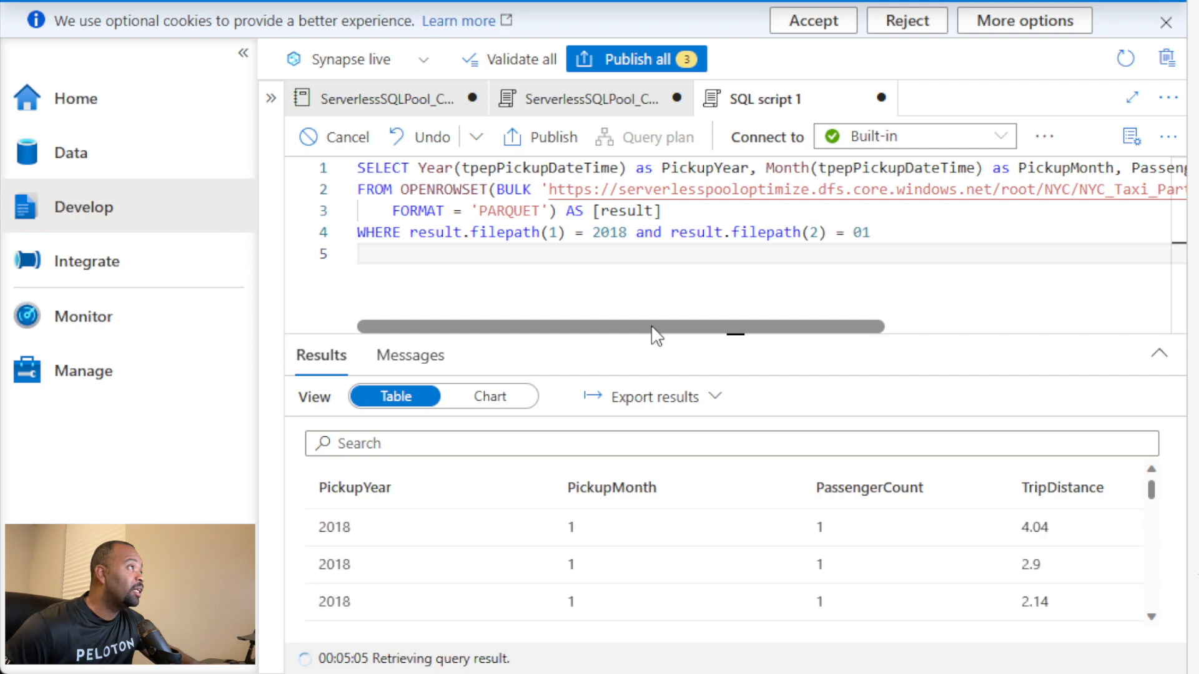
pyautogui.moveTo(651, 330); pyautogui.dragTo(936, 331)
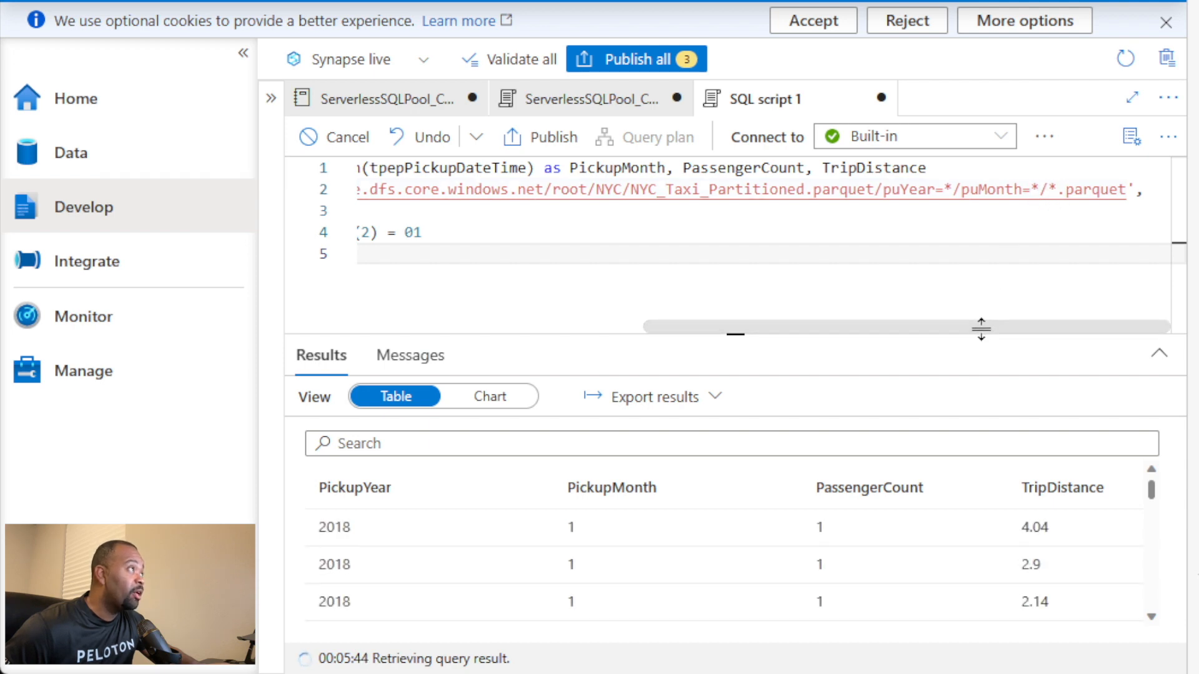
pyautogui.moveTo(990, 331); pyautogui.dragTo(575, 312)
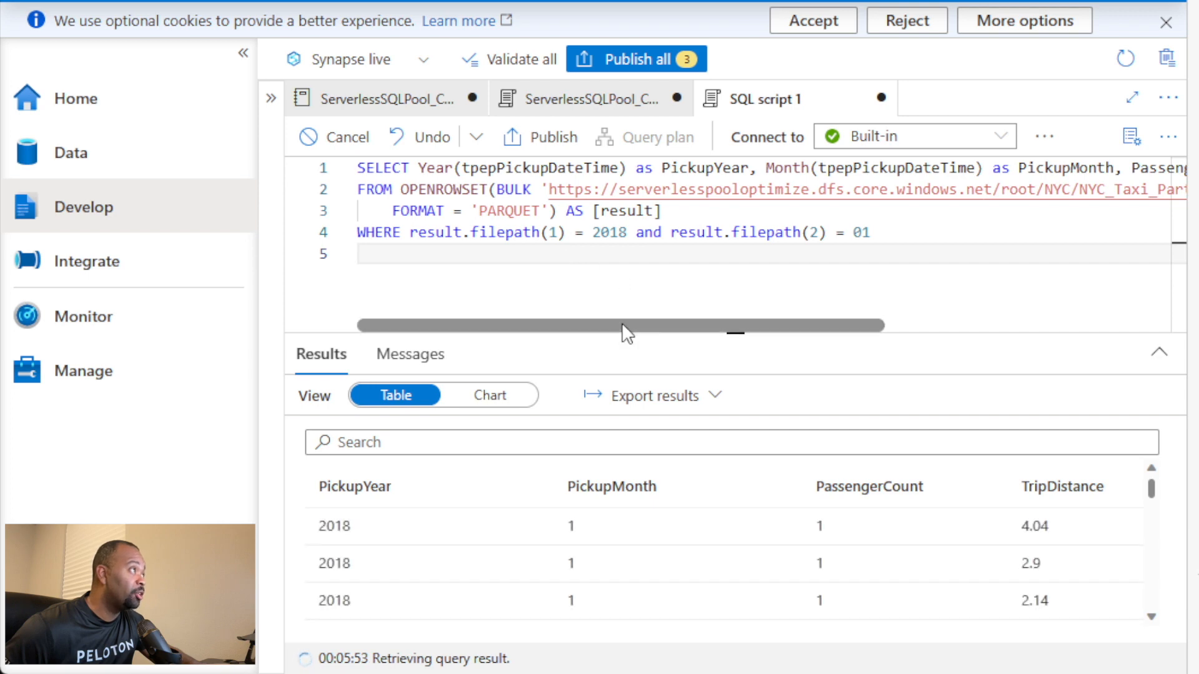
pyautogui.moveTo(624, 327); pyautogui.dragTo(933, 334)
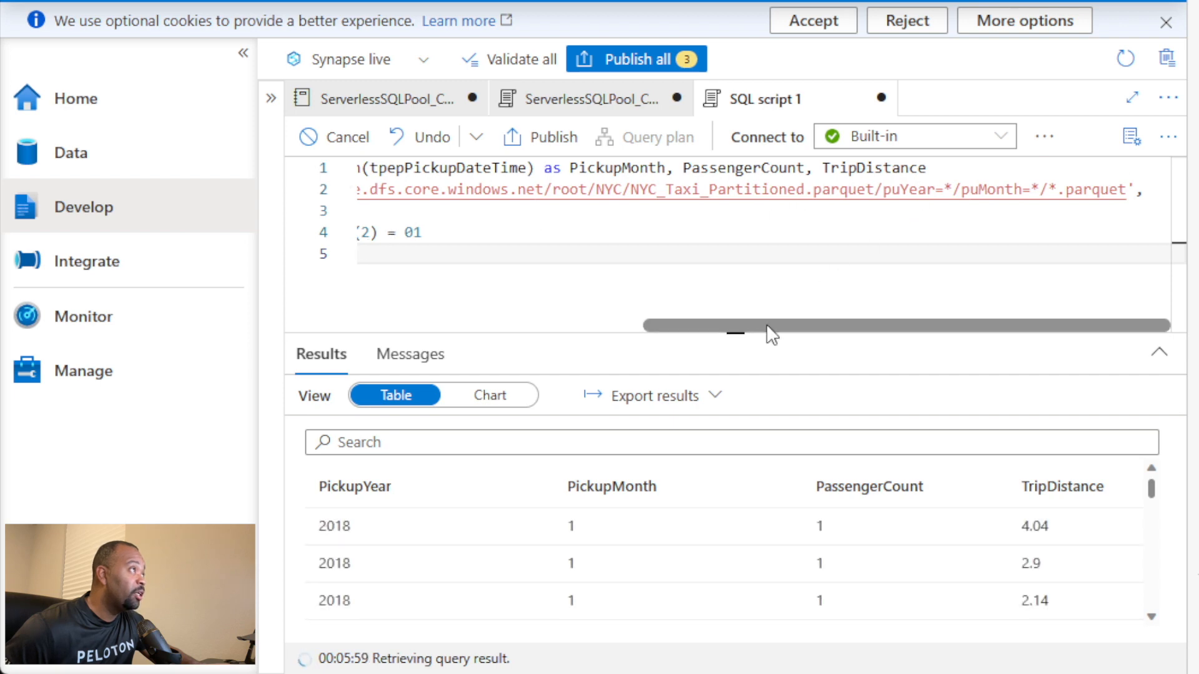
pyautogui.moveTo(770, 329); pyautogui.dragTo(364, 324)
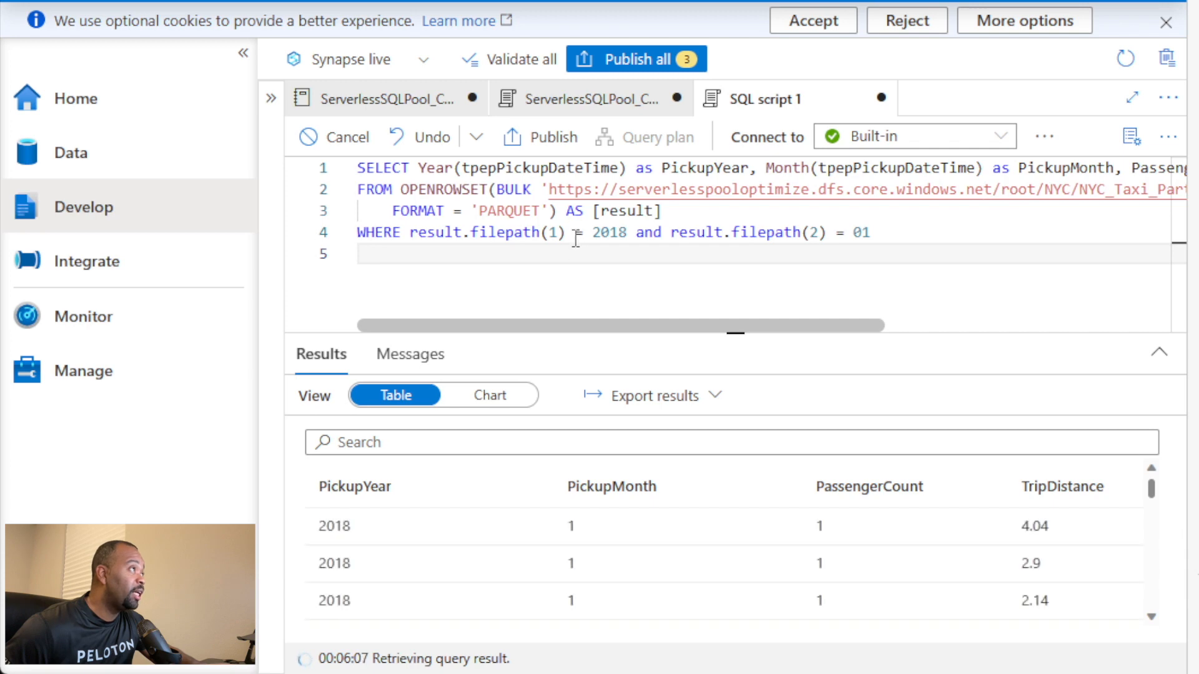
pyautogui.moveTo(728, 320); pyautogui.dragTo(1039, 323)
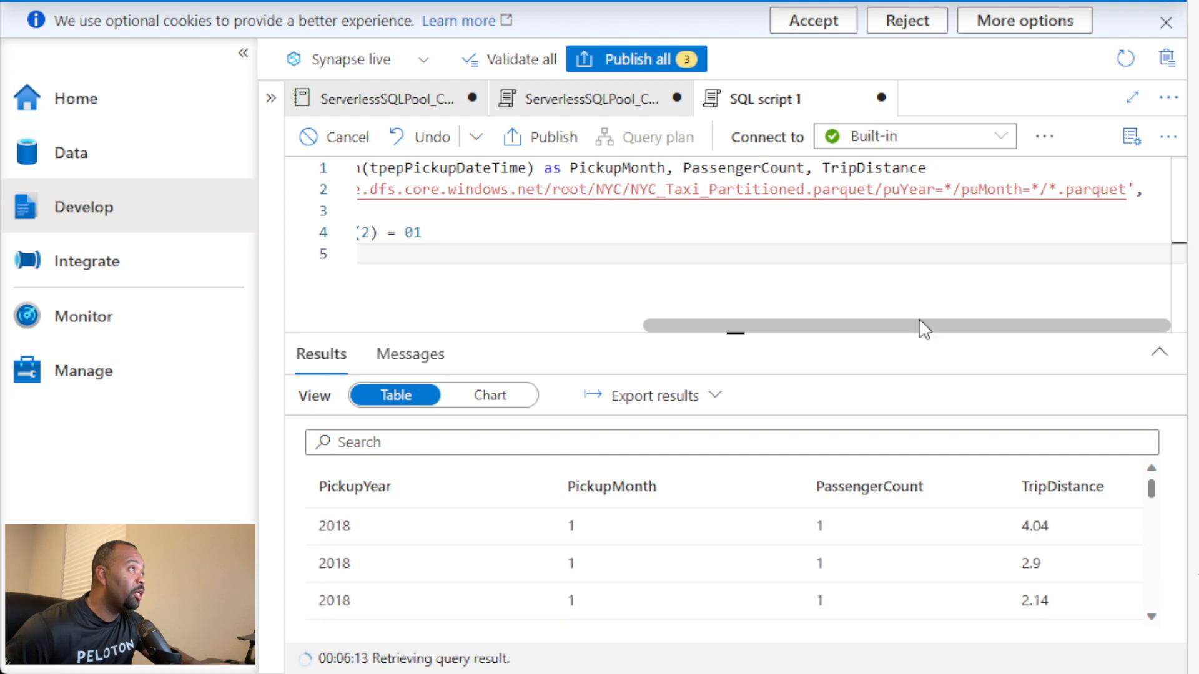
pyautogui.moveTo(883, 327); pyautogui.dragTo(524, 331)
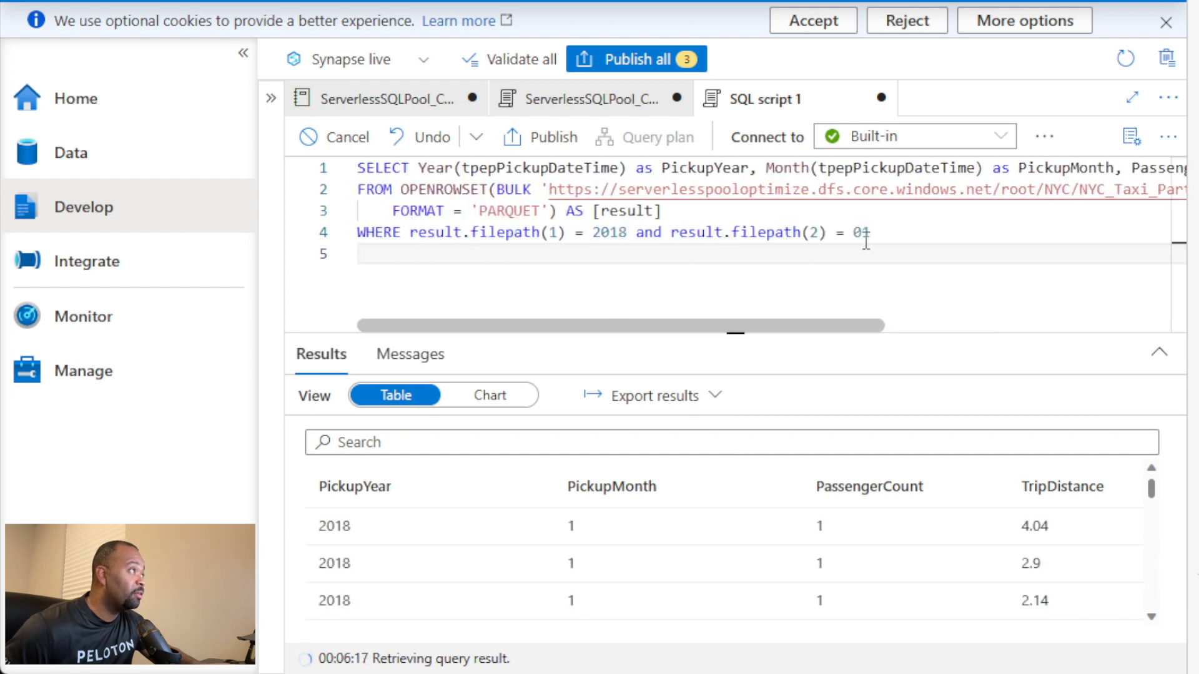
# Step: View SQL script 1's execution messages and compare the data scanned with that of the ServerlessSQLPool_CostOptimization script
pyautogui.click(424, 359)
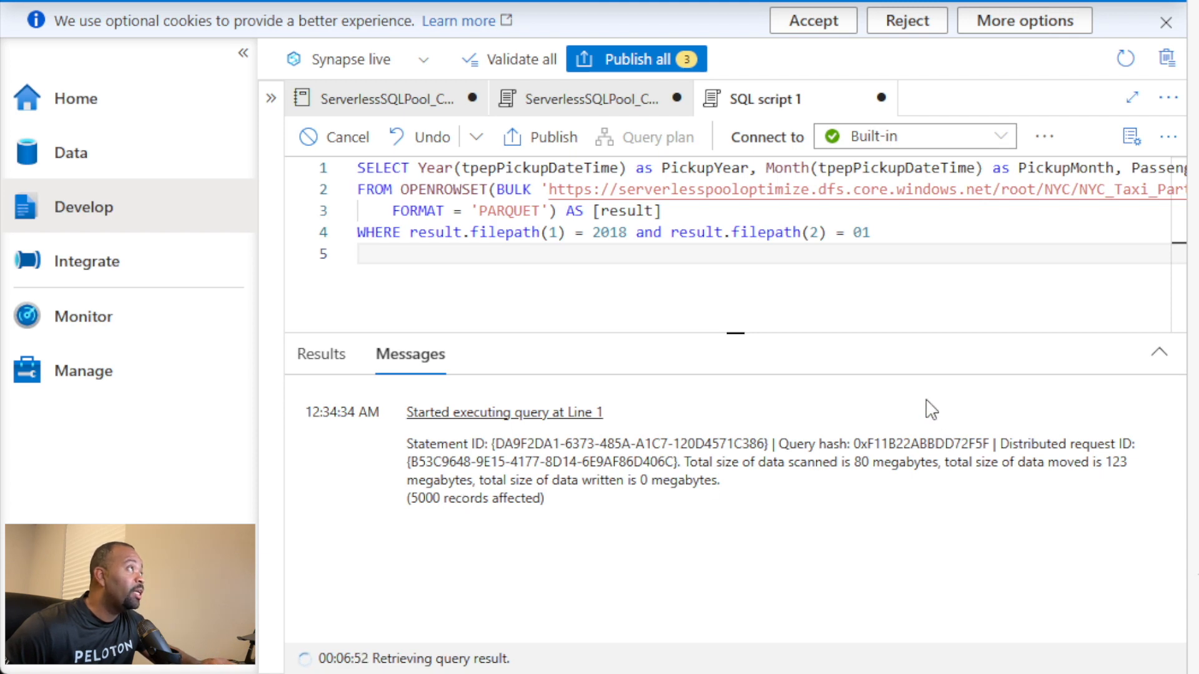
pyautogui.click(586, 105)
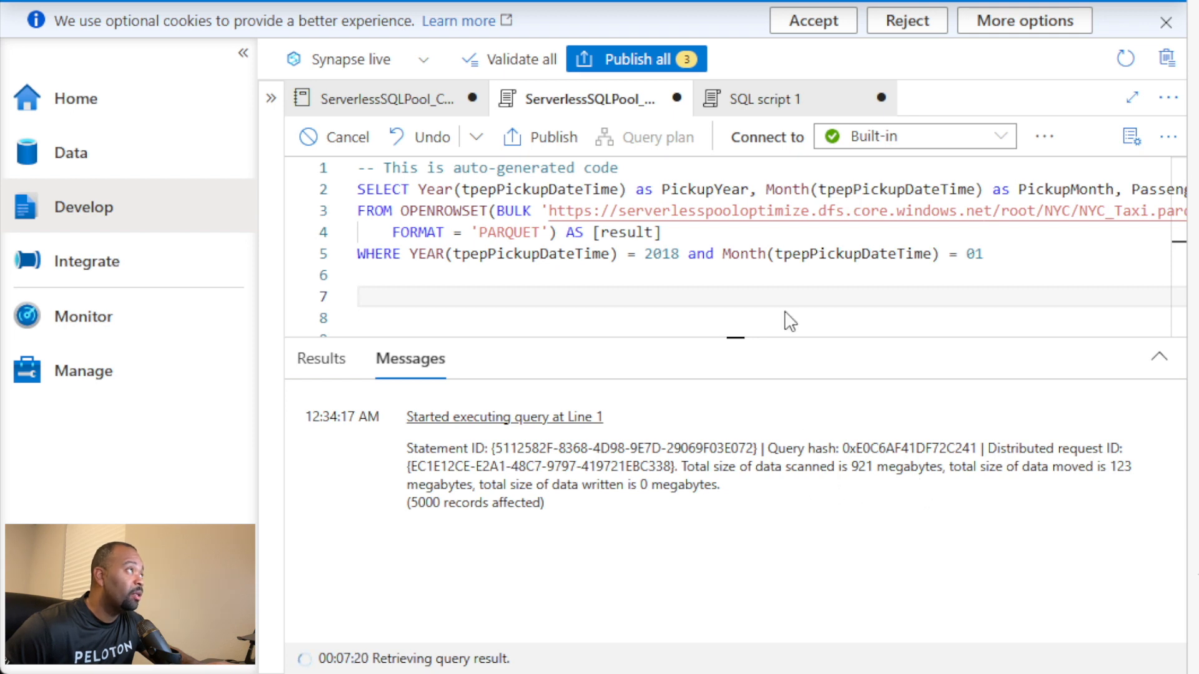
pyautogui.click(782, 108)
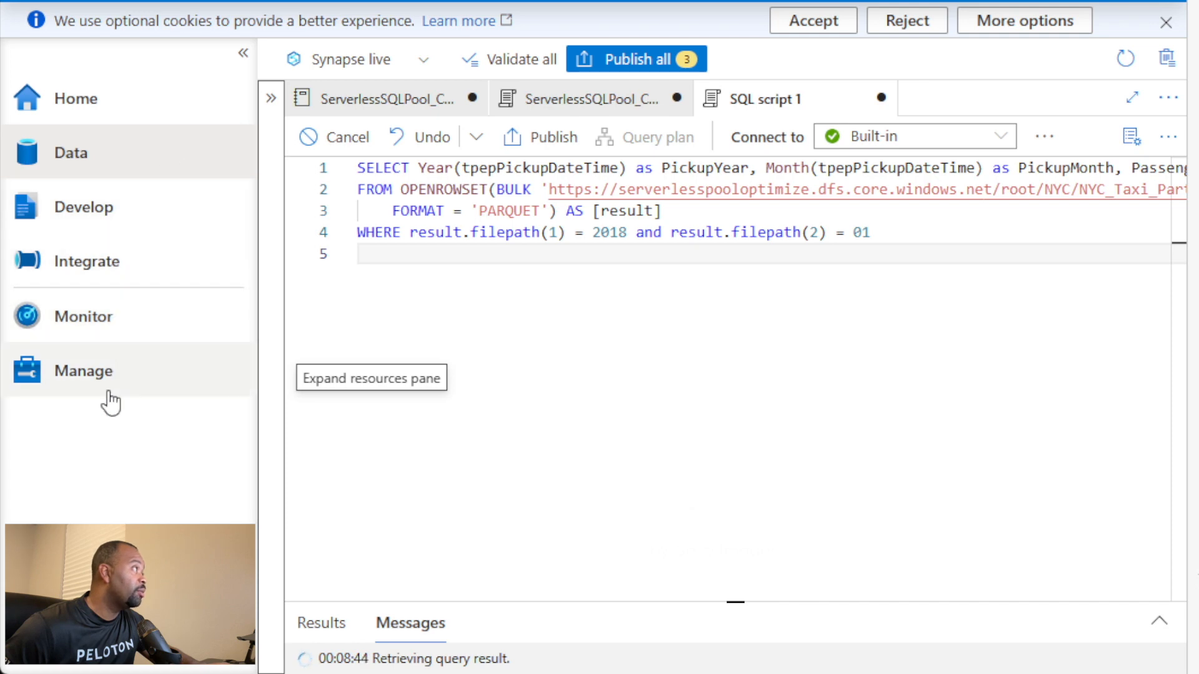
# Step: Open the Cost Control settings of the Built-in serverless SQL pool from the workspace's SQL pool management
pyautogui.click(89, 382)
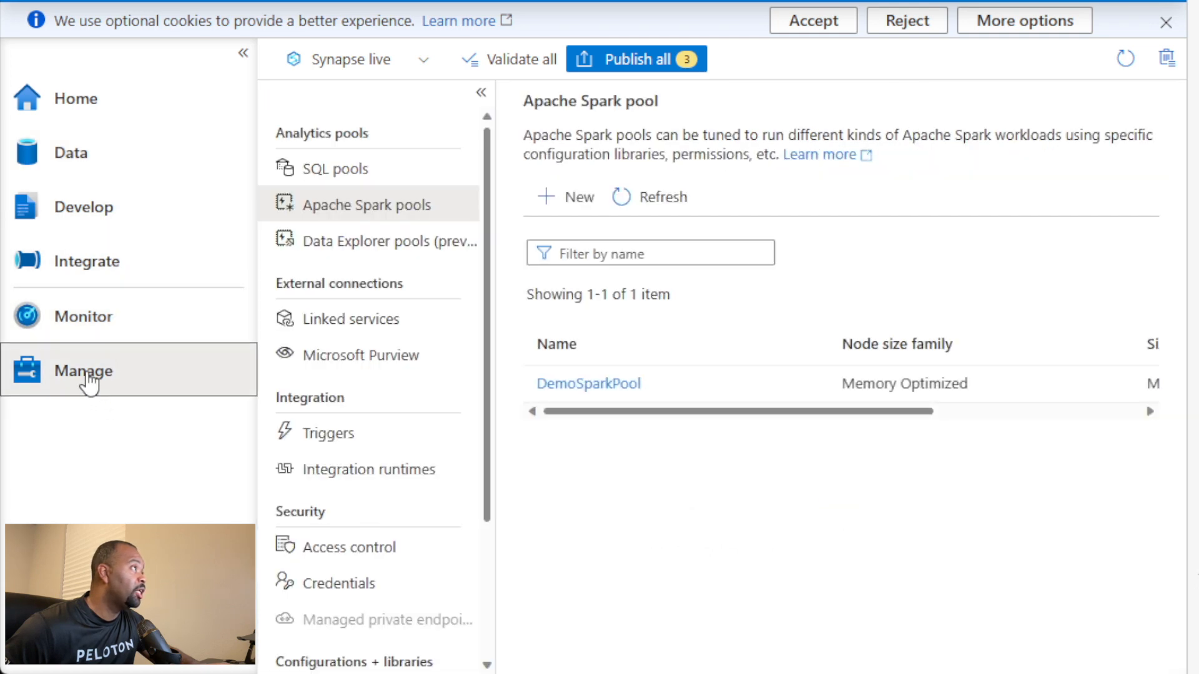
pyautogui.click(328, 182)
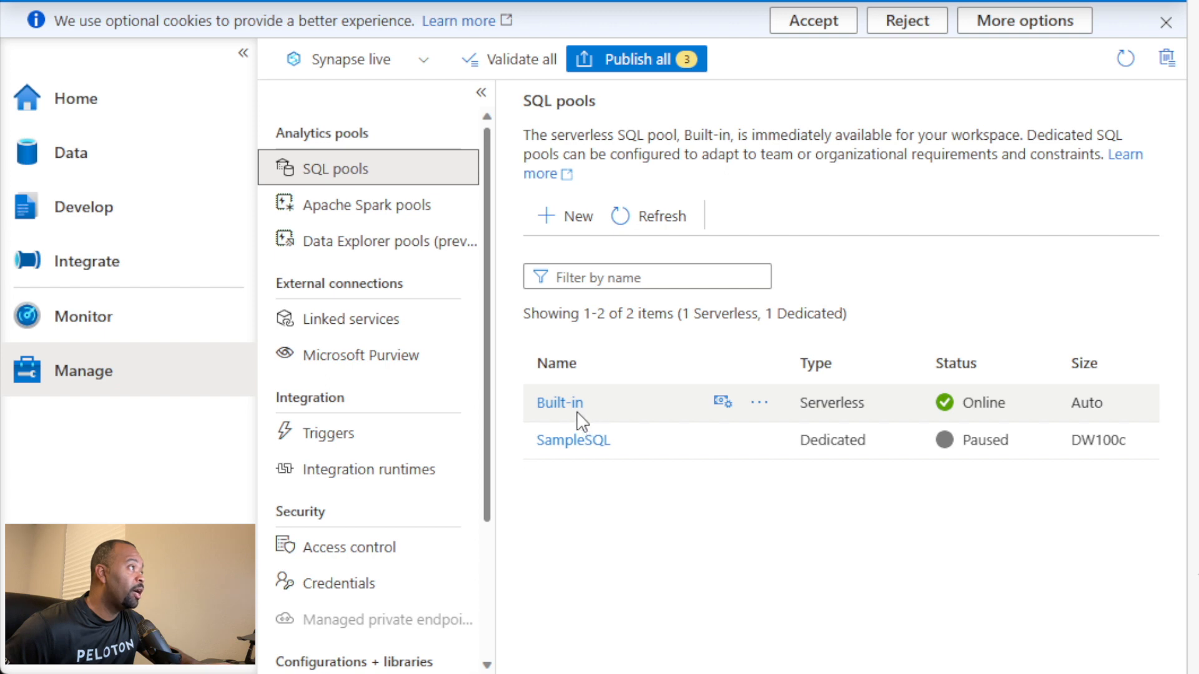
pyautogui.click(720, 404)
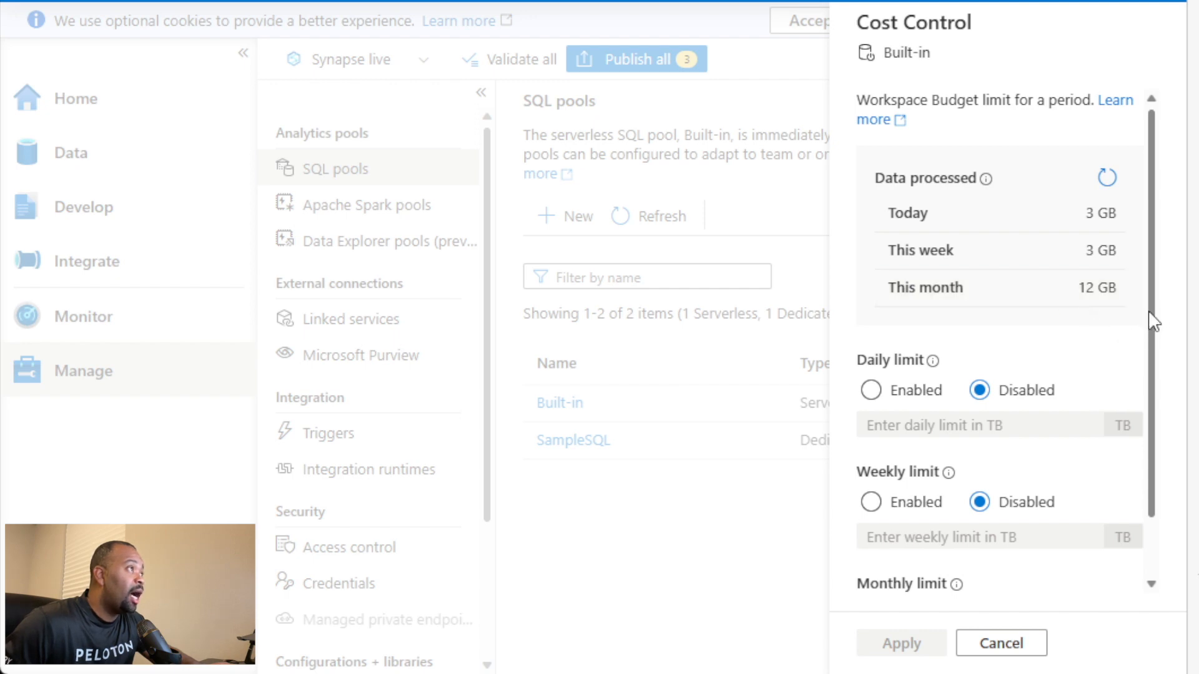
# Step: Enable the daily data processing limit for the Built-in pool and set it to 50 TB
pyautogui.moveTo(1152, 321); pyautogui.dragTo(1151, 402)
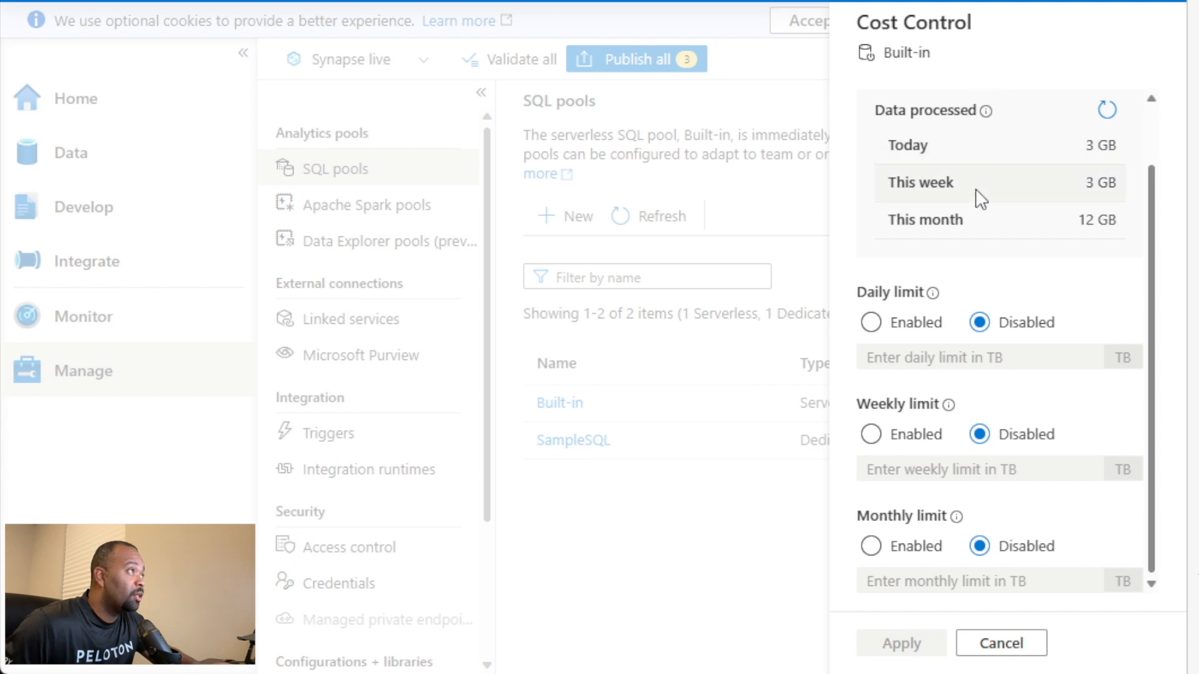
pyautogui.click(872, 324)
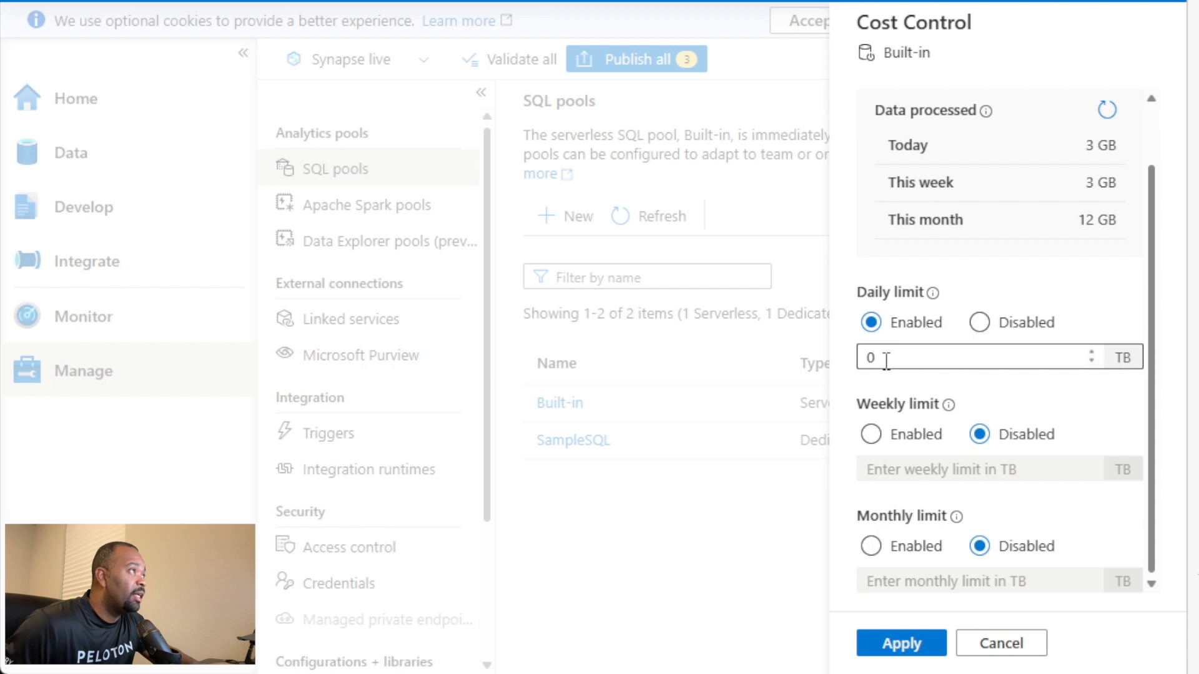
pyautogui.doubleClick(868, 356)
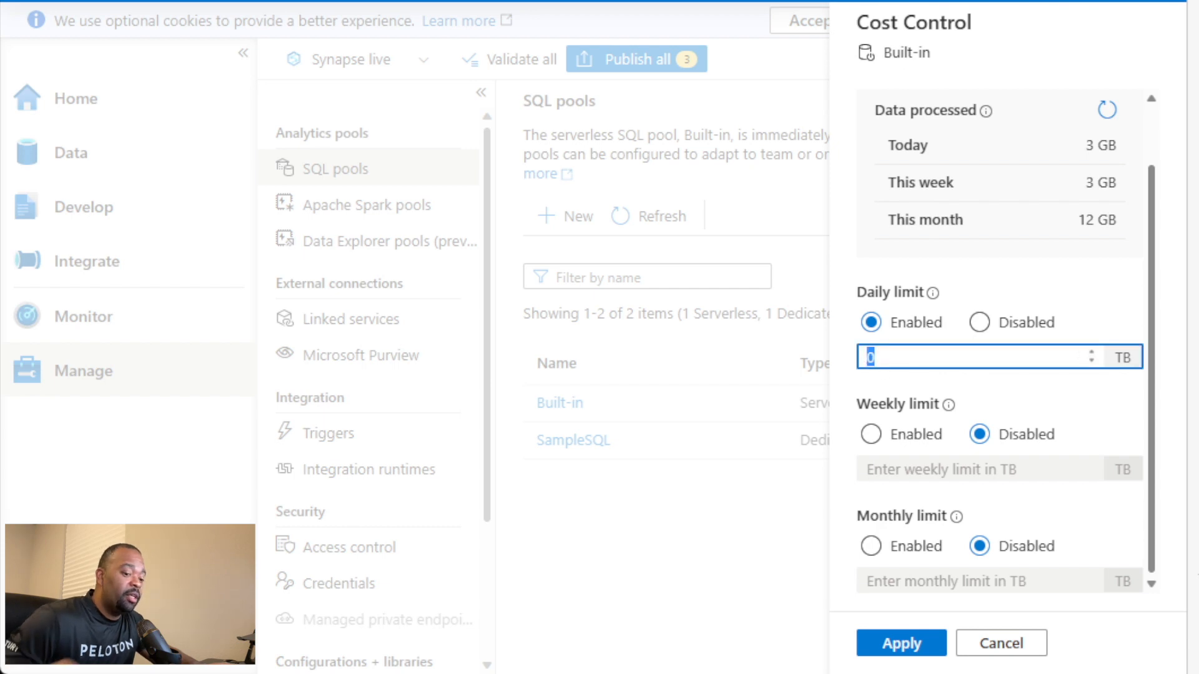
pyautogui.write('50')
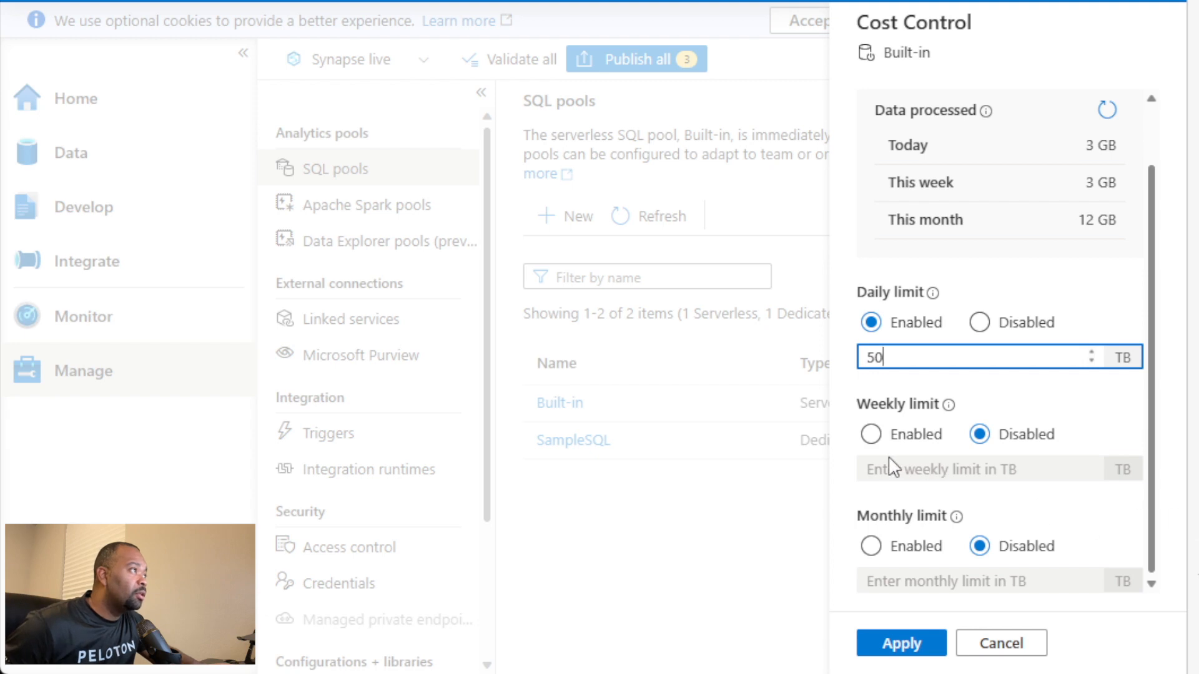
# Step: Enable the weekly data processing limit for the Built-in pool and set it to 200 TB
pyautogui.click(874, 435)
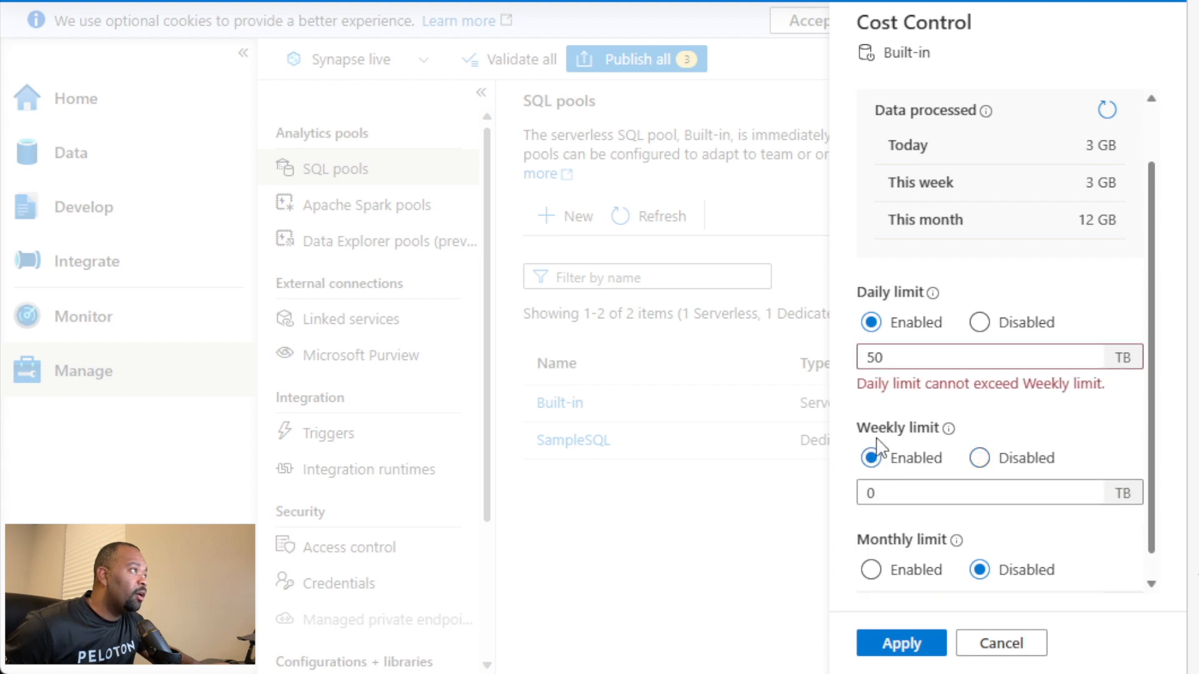
pyautogui.doubleClick(907, 496)
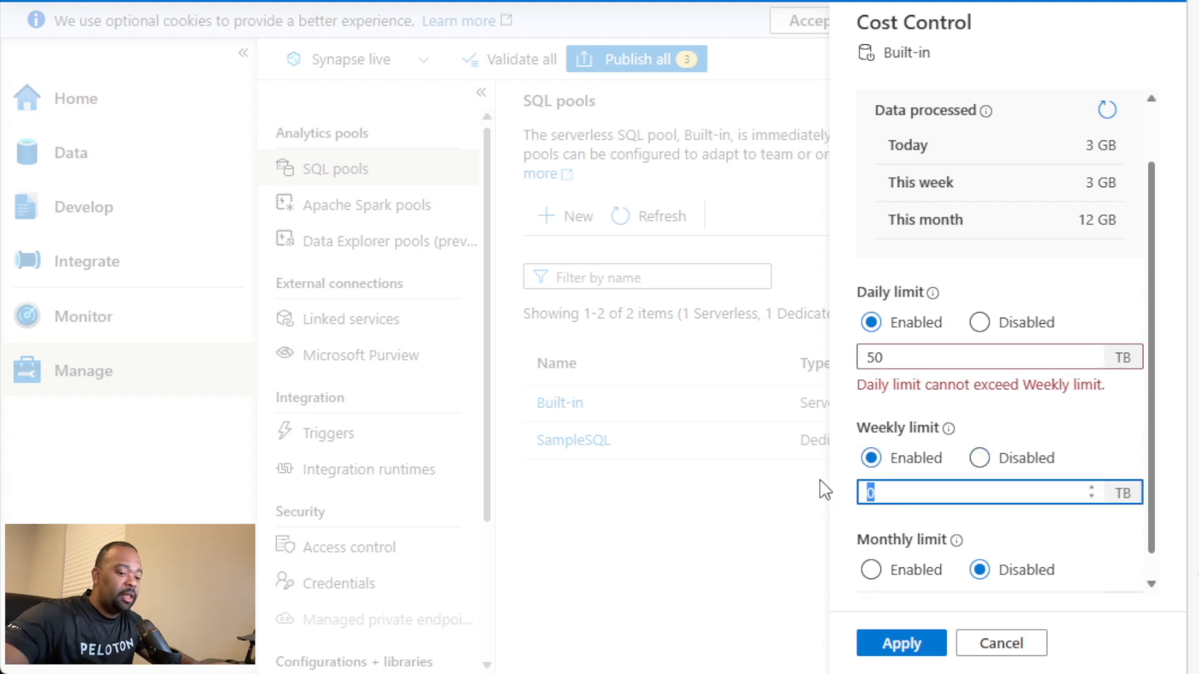
pyautogui.write('200')
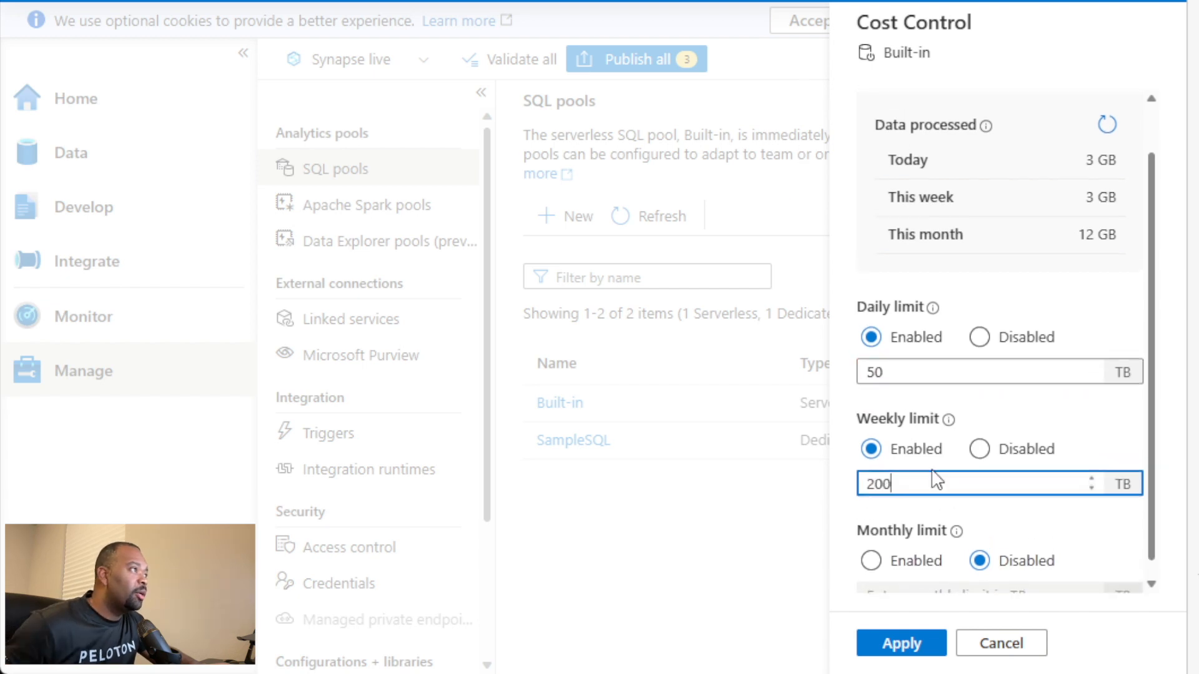
# Step: Enable the monthly data processing limit for the Built-in pool and set it to 500 TB
pyautogui.scroll(-1, 983, 493)
pyautogui.click(990, 490)
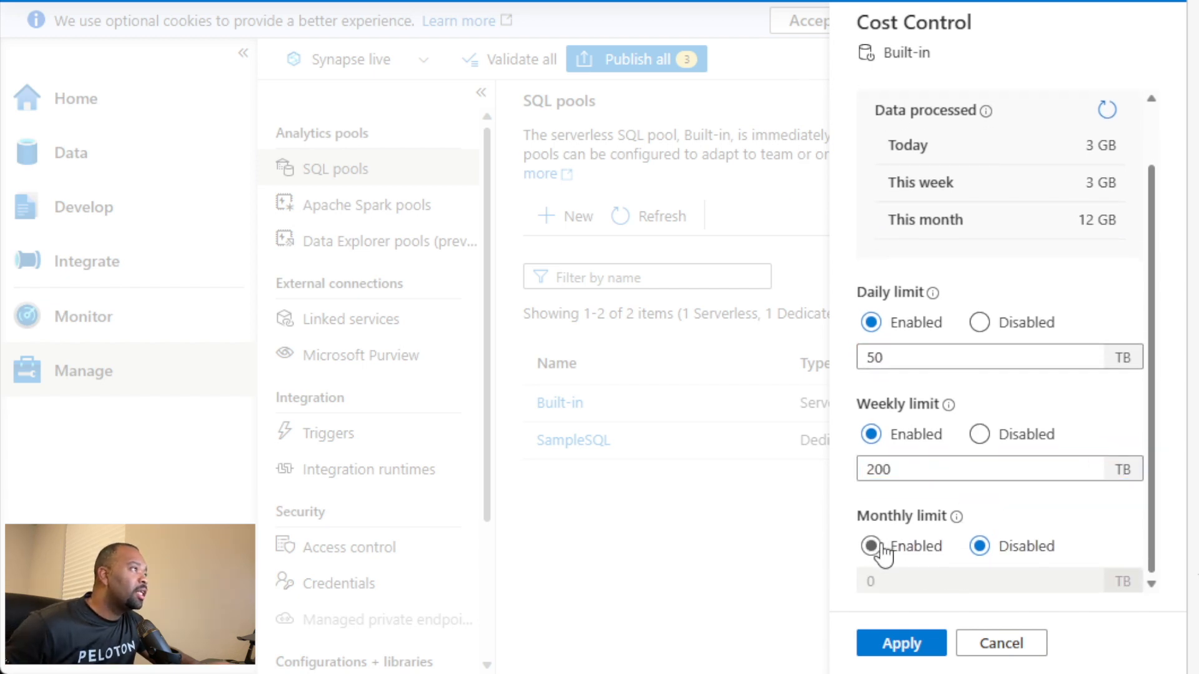
pyautogui.click(872, 547)
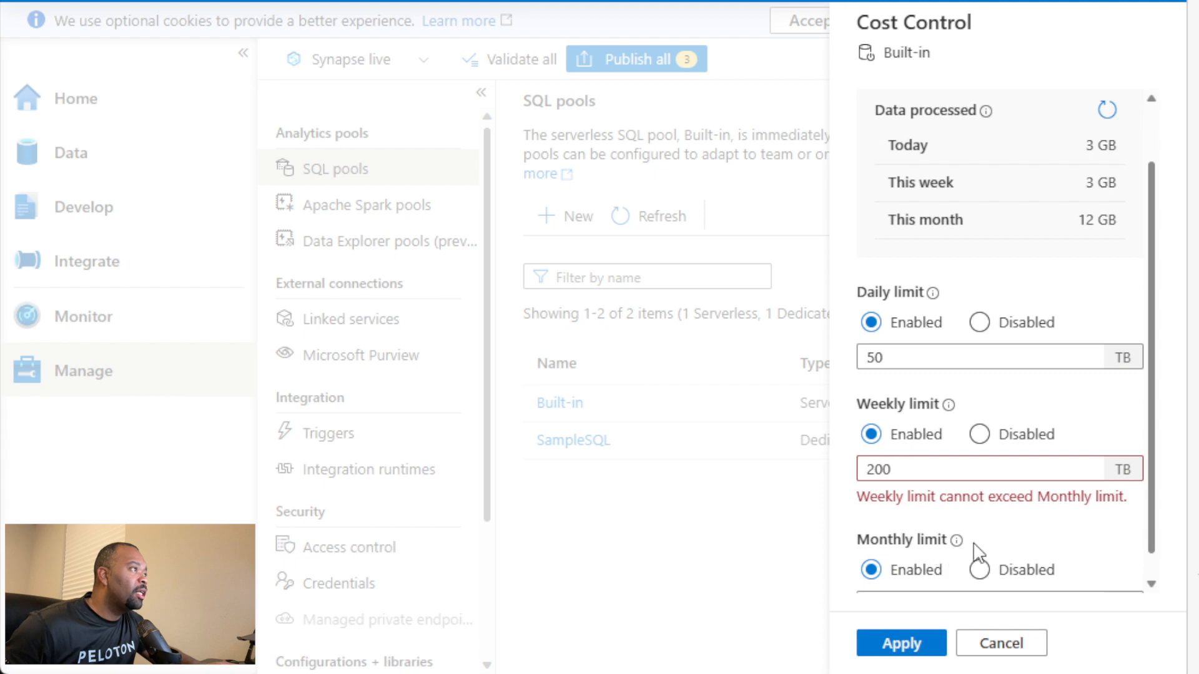
pyautogui.scroll(-1, 978, 553)
pyautogui.moveTo(899, 580); pyautogui.dragTo(840, 580)
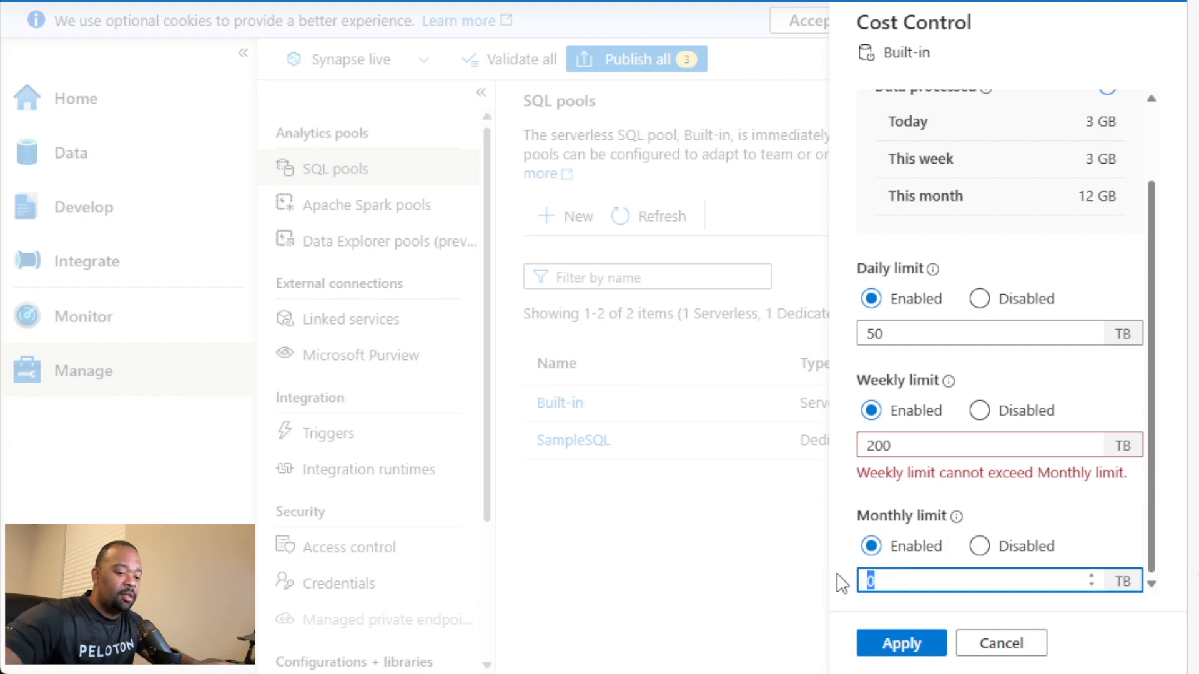
pyautogui.write('500')
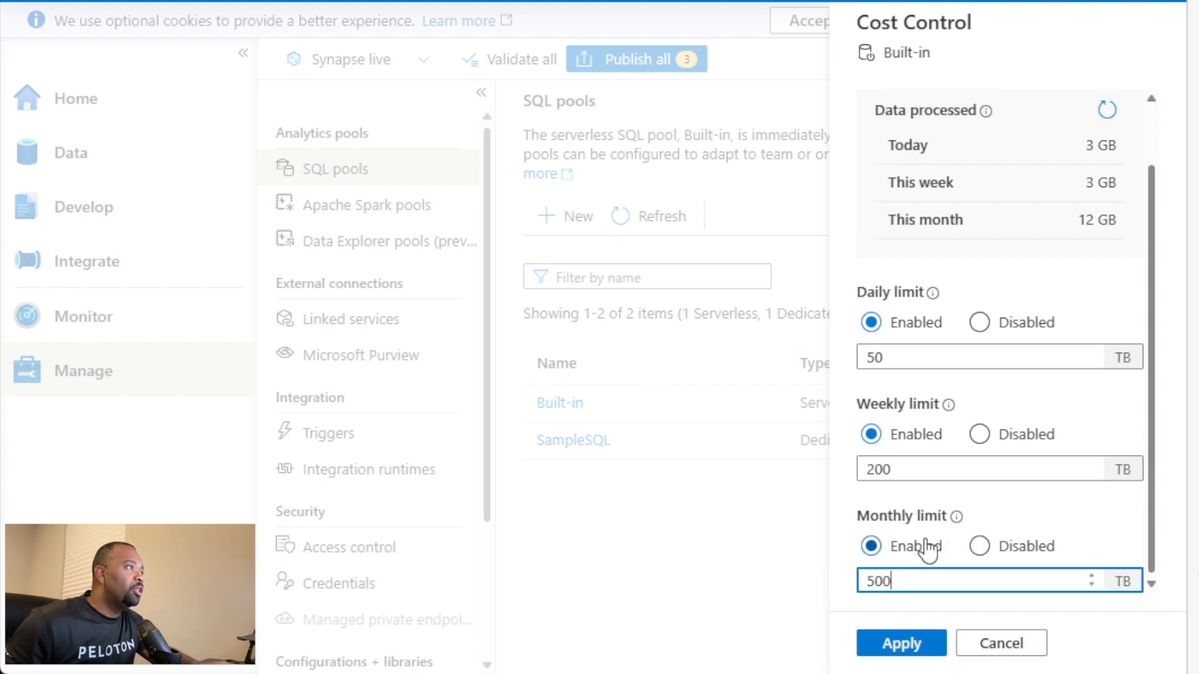